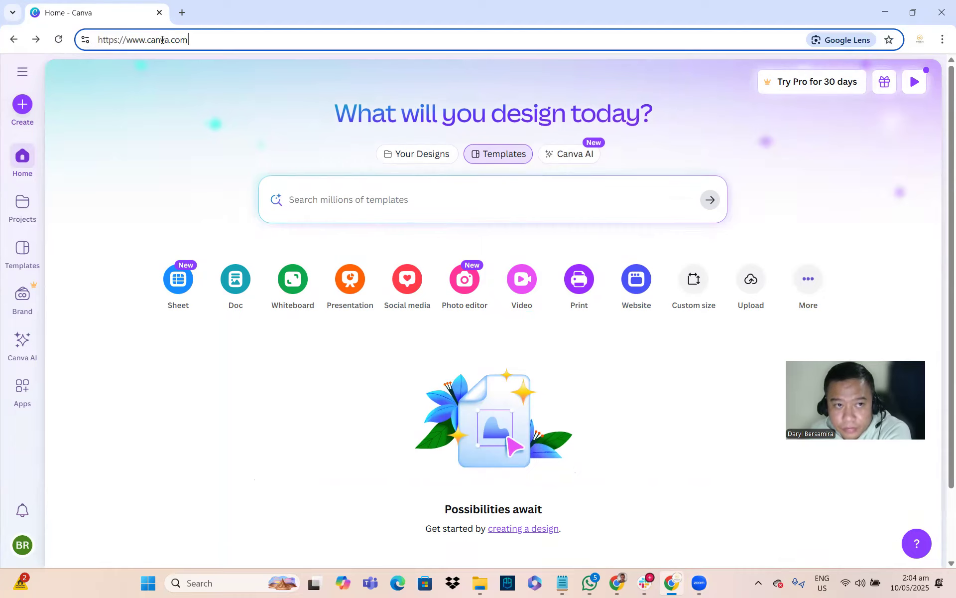
drag(191, 41, 95, 40)
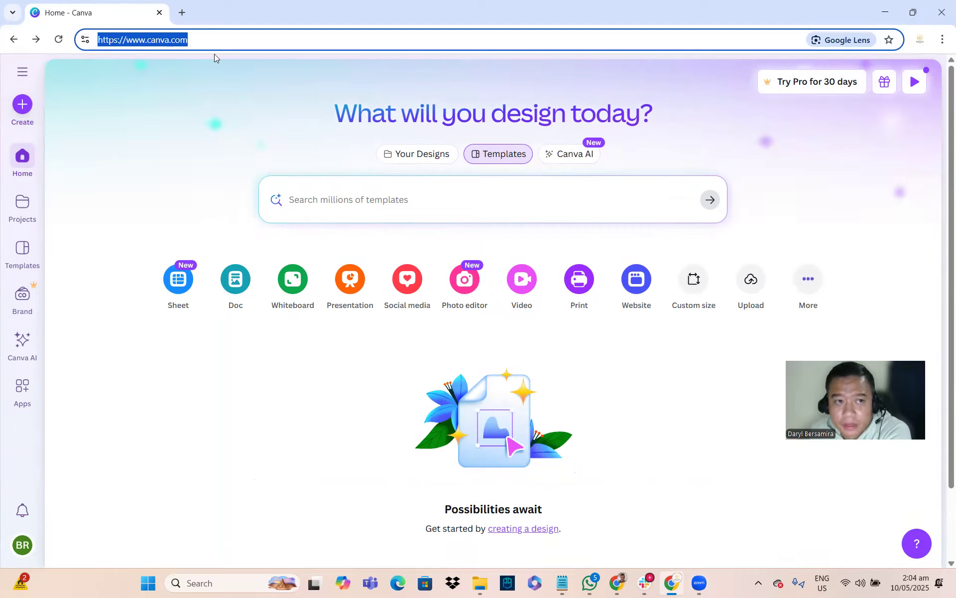
click(229, 34)
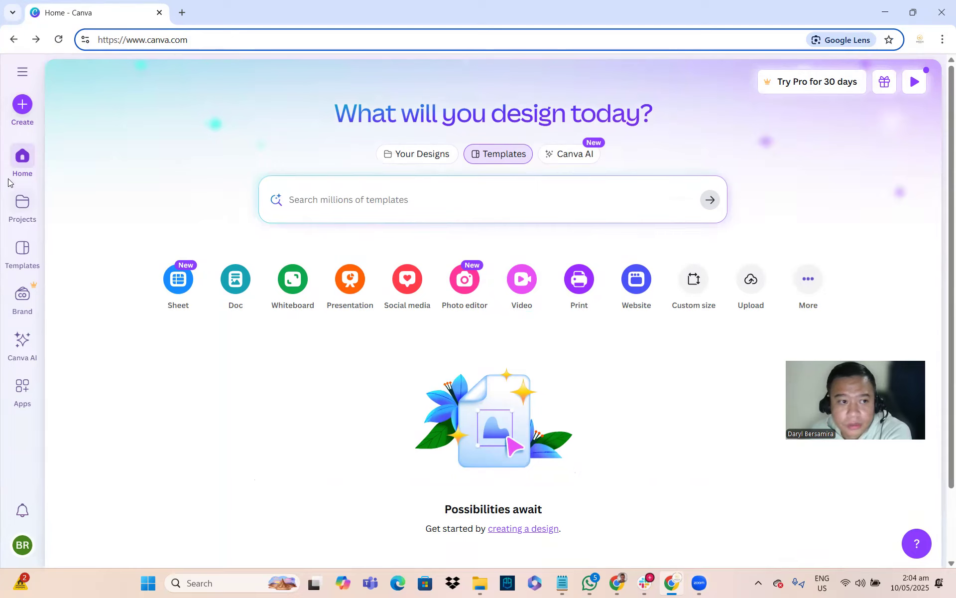
Search the design types for "resume" and create a blank Resume (A4 Portrait) design.
click(22, 110)
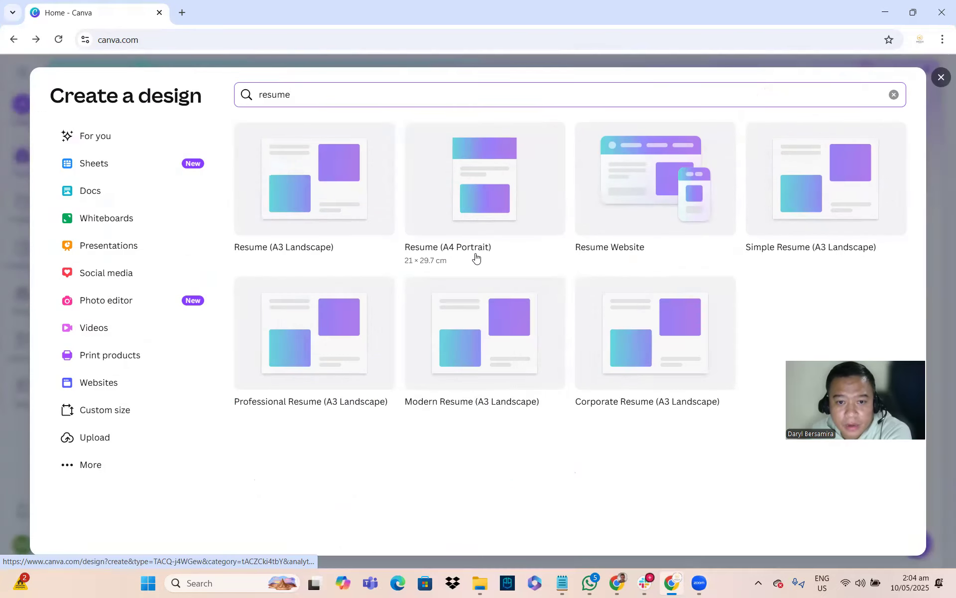
click(505, 162)
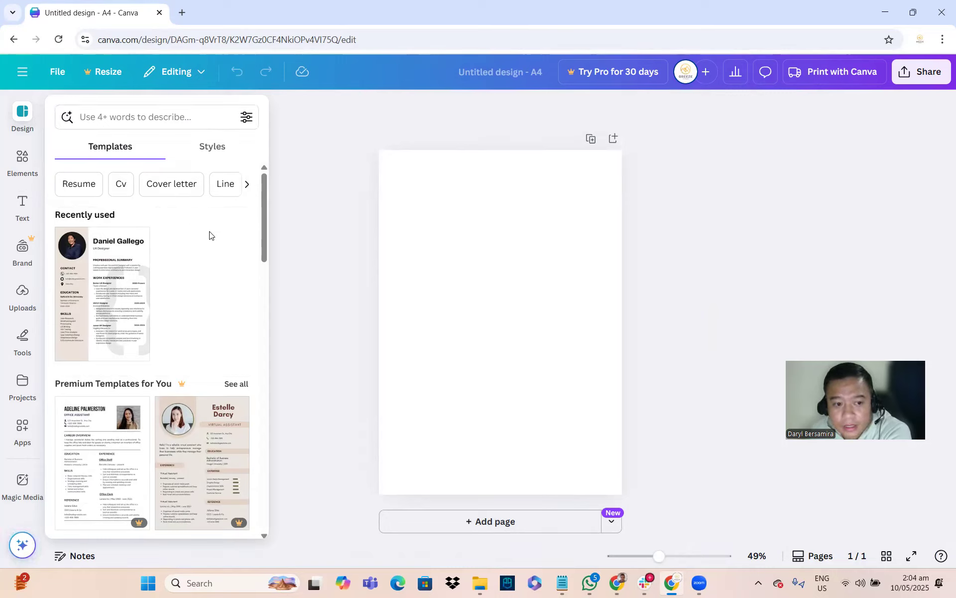
Browse the resume templates and apply the Graphics Designer one with a dark sidebar and round portrait photo.
scroll(209, 231, down, 4)
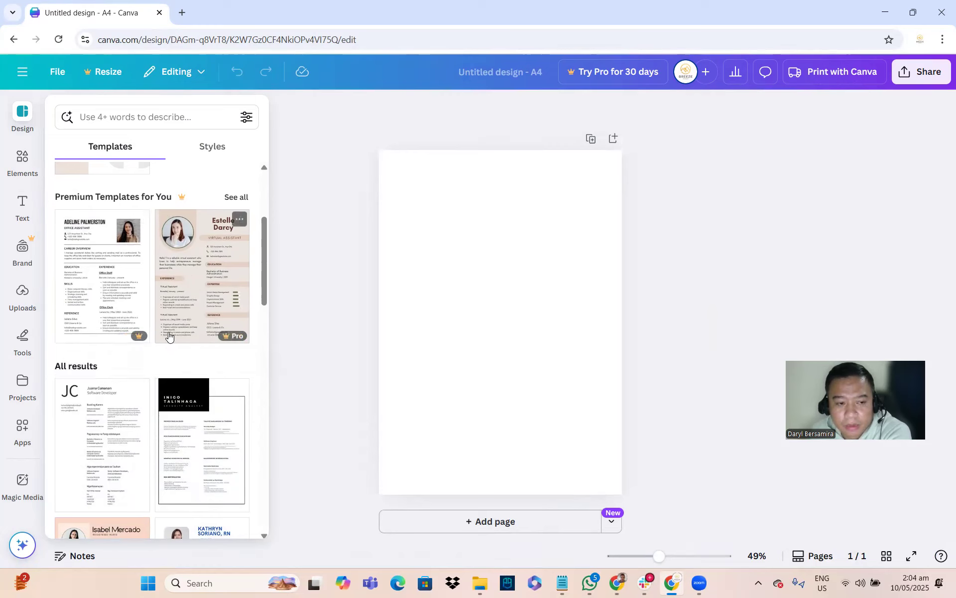
scroll(256, 321, down, 3)
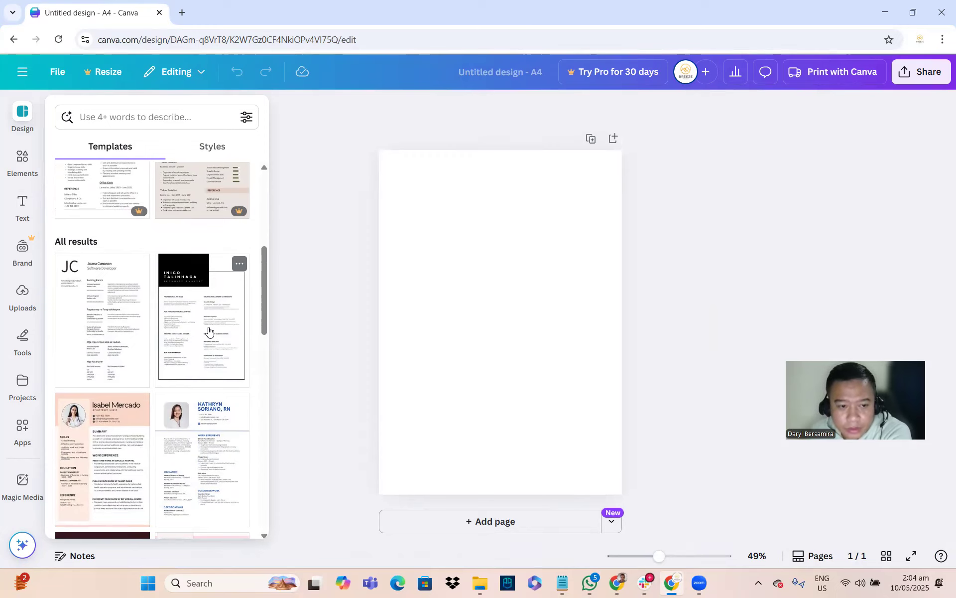
scroll(209, 332, down, 3)
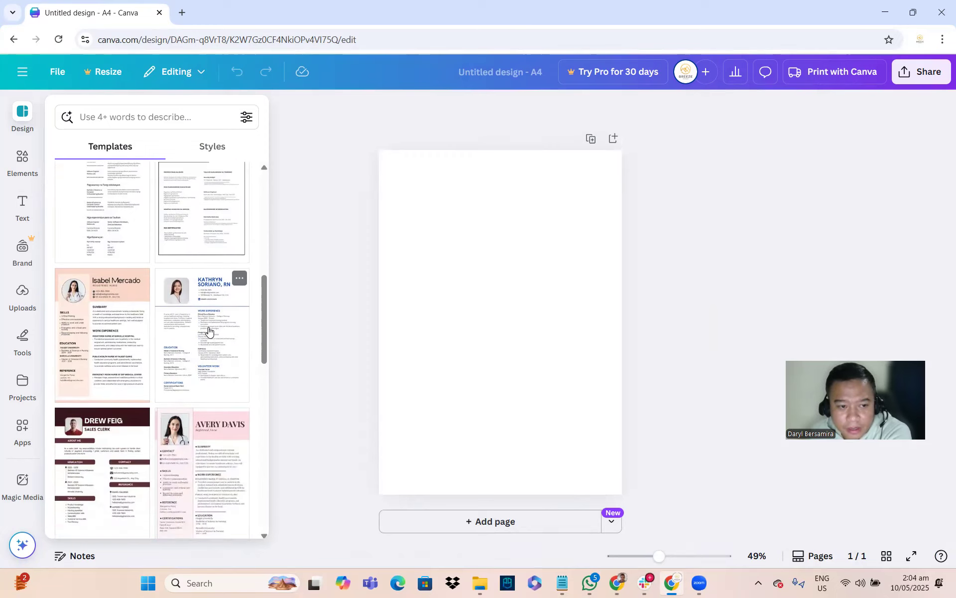
scroll(209, 329, down, 7)
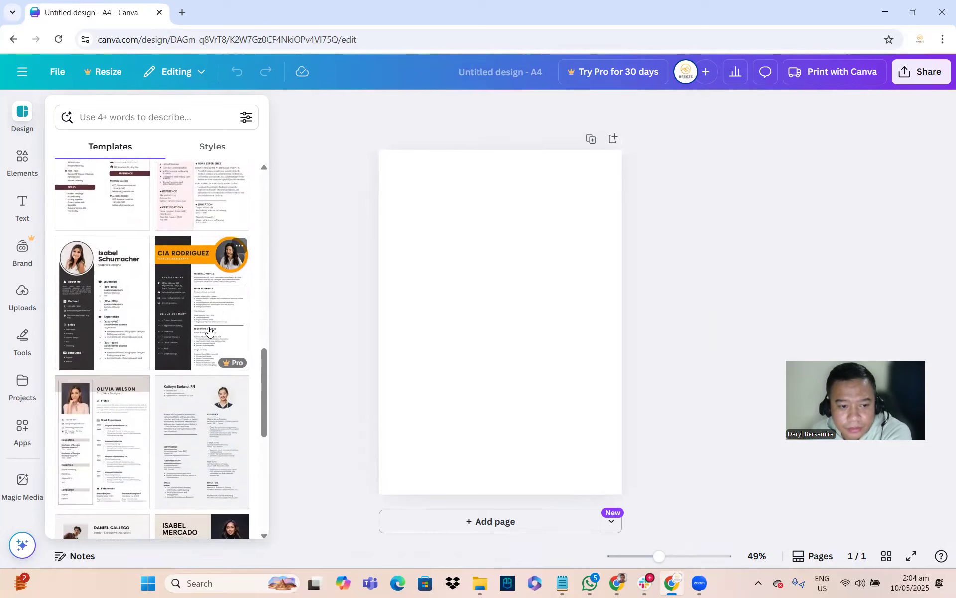
scroll(209, 330, down, 2)
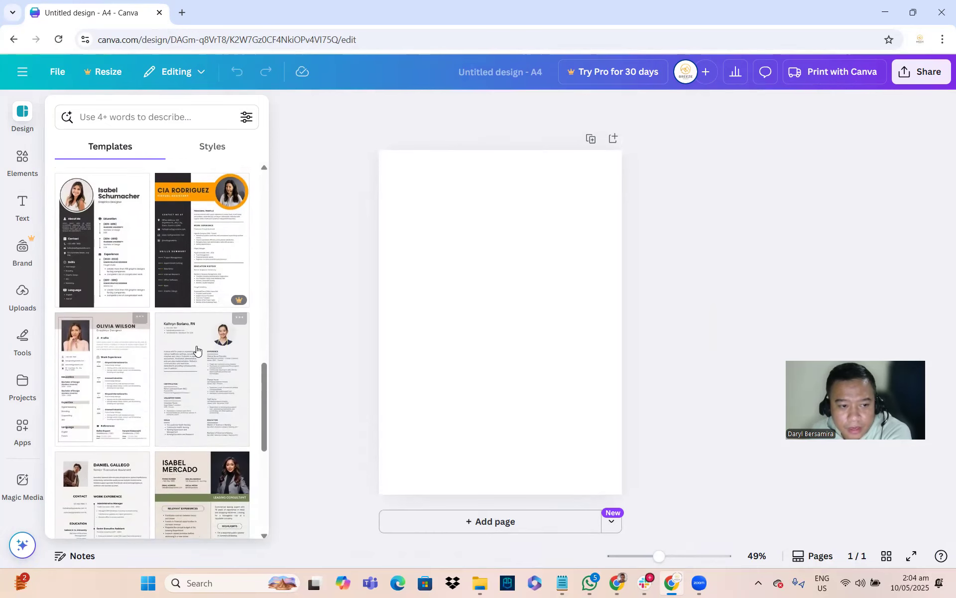
click(94, 230)
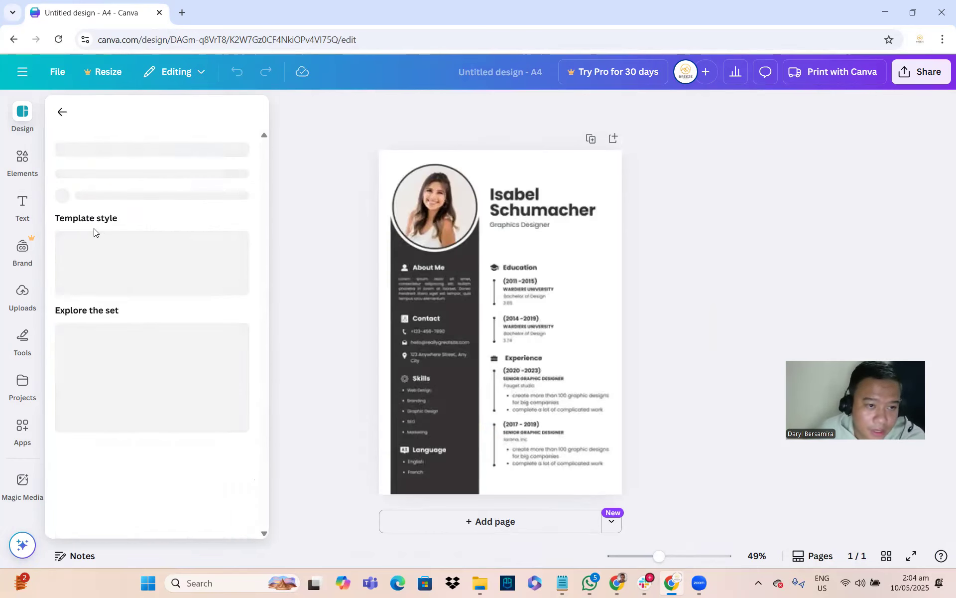
Replace the large sample name beside the photo with the applicant's full name, first name on the first line and surname on the second.
click(676, 556)
click(521, 229)
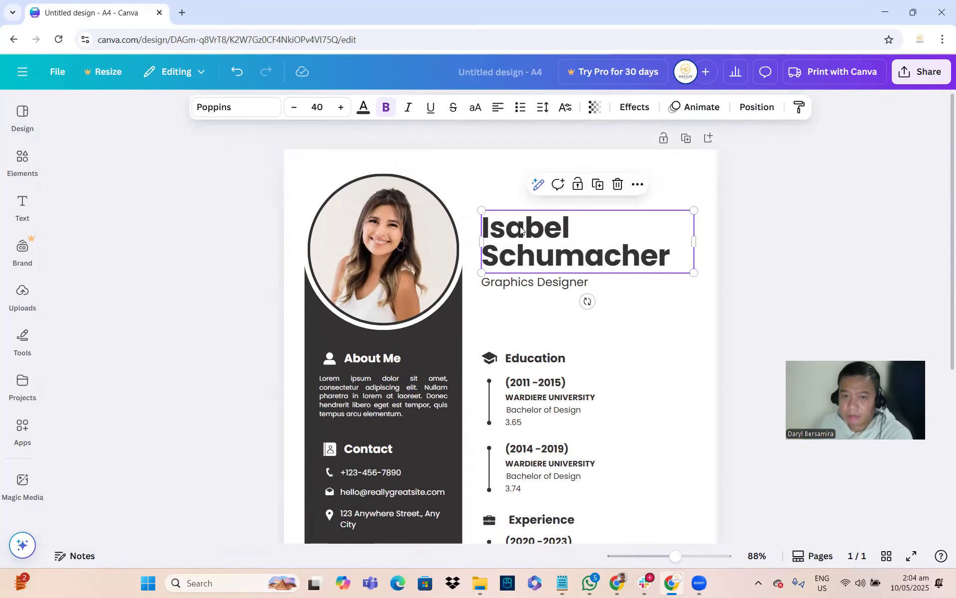
double_click(520, 228)
click(678, 255)
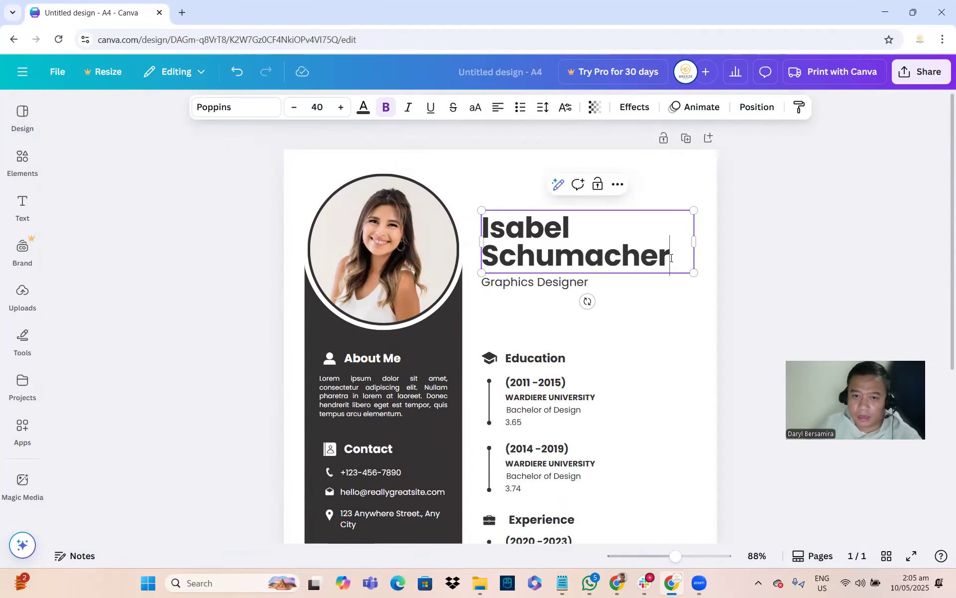
click(643, 247)
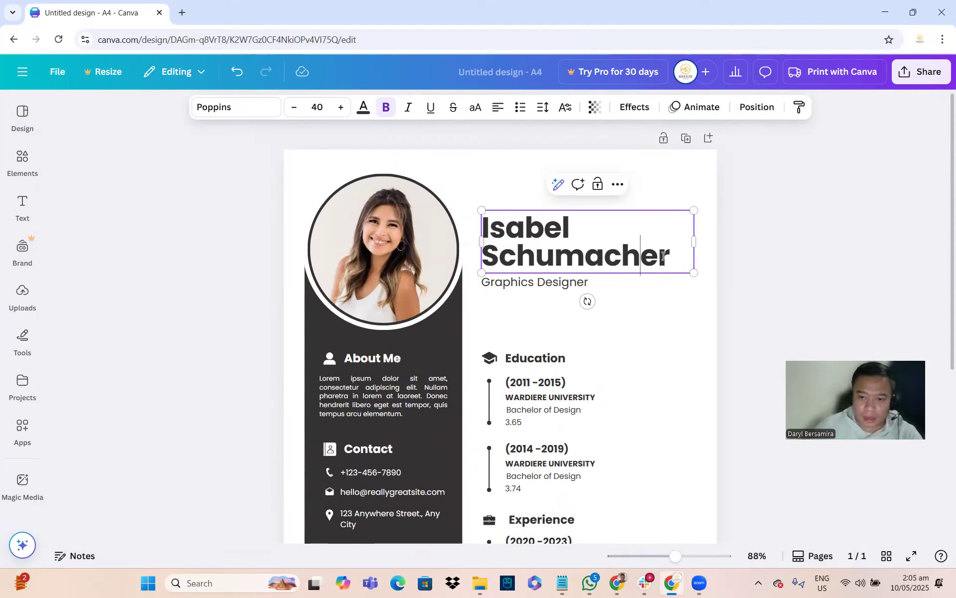
drag(670, 255, 484, 218)
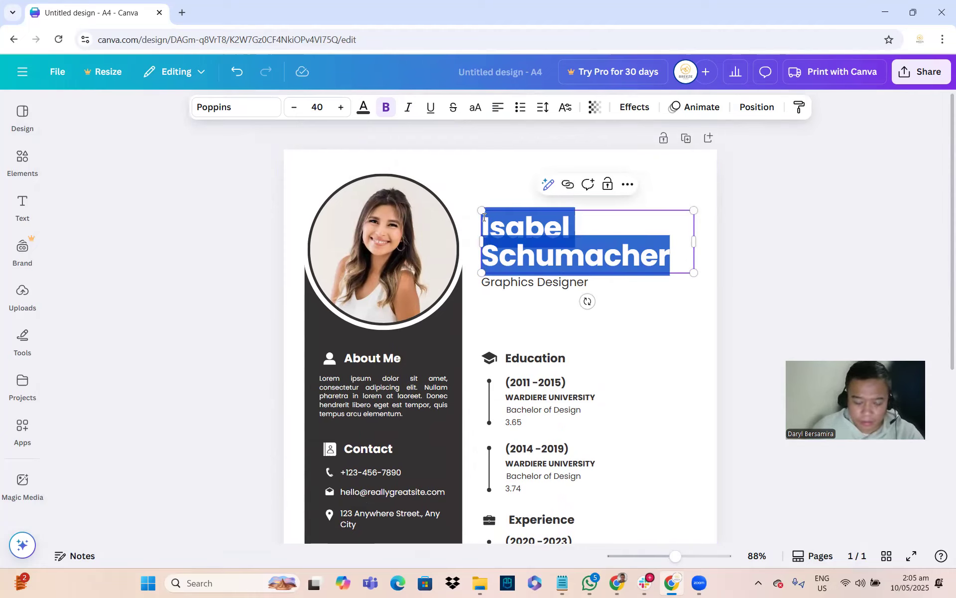
text(Jan)
key(BackSpace)
key(BackSpace)
text(uan)
key(Return)
text(Dela)
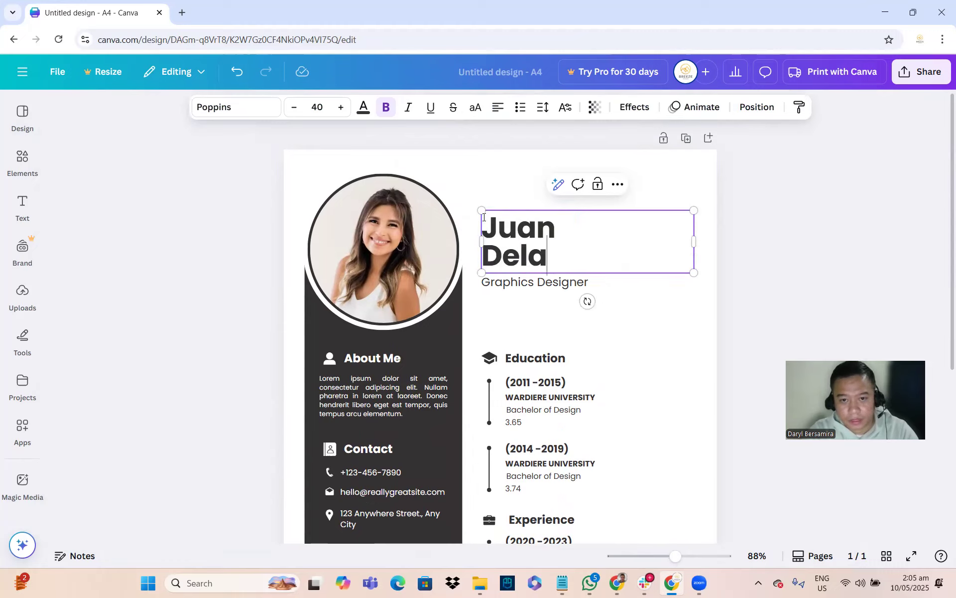
text( Cruz)
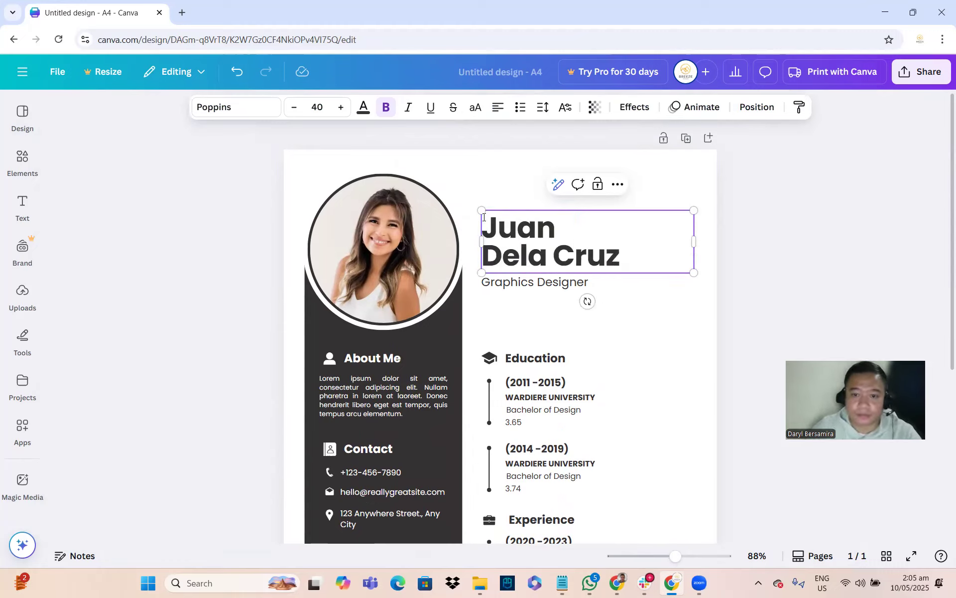
Change the job title under the name to "Virtual Assistant".
click(581, 289)
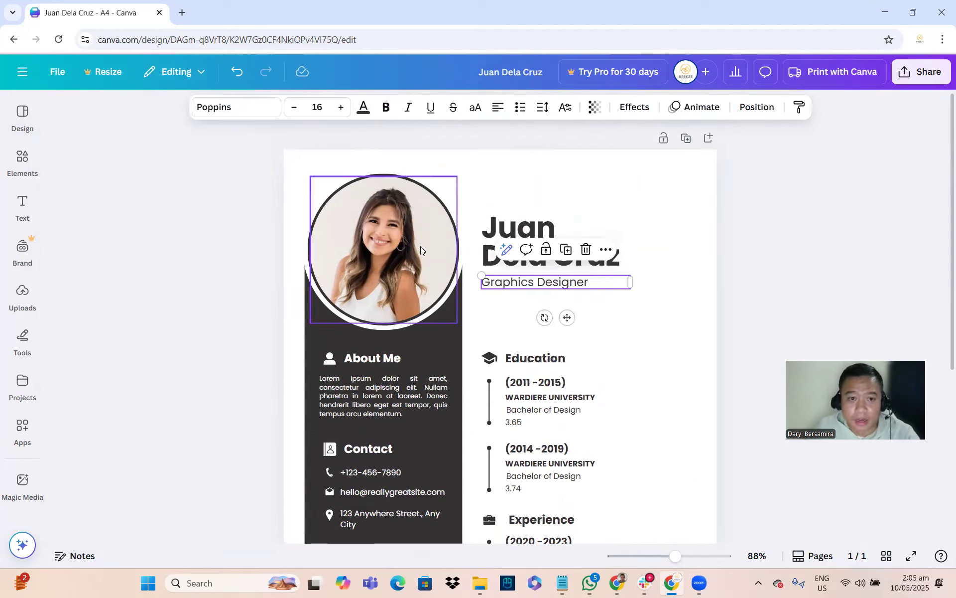
double_click(596, 284)
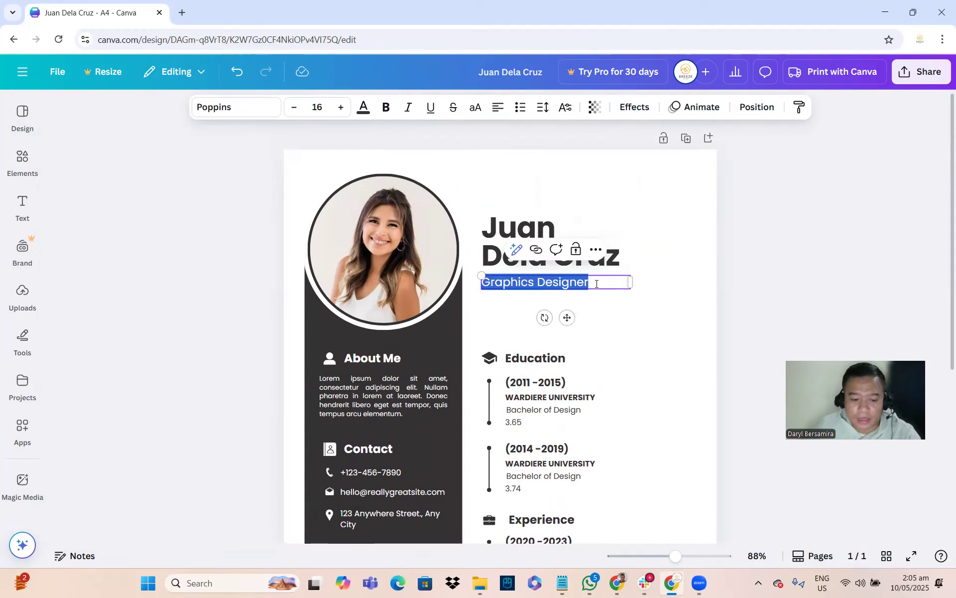
text(Virt)
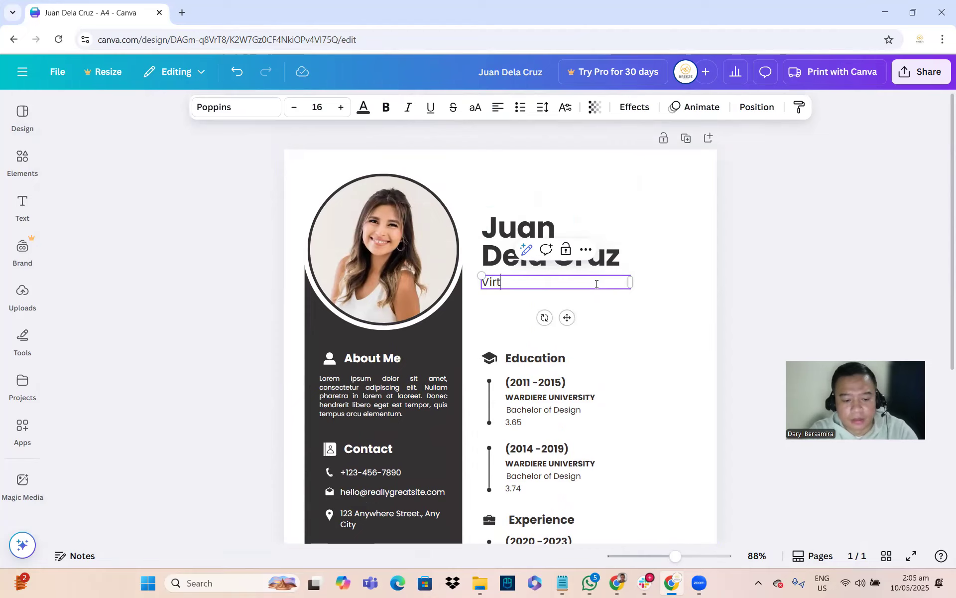
text(ual Asssita)
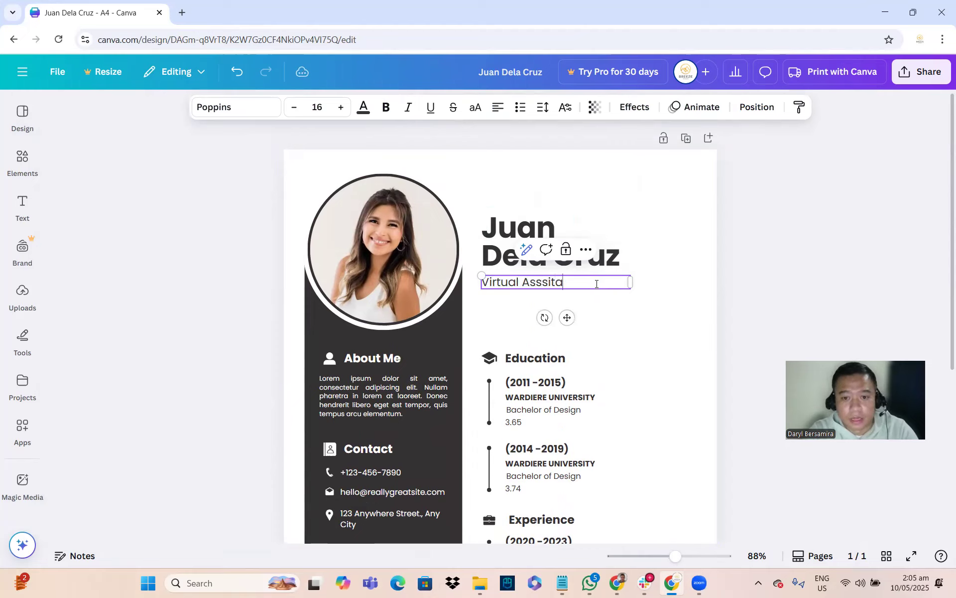
key(BackSpace)
key(BackSpace)
key(BackSpace)
key(BackSpace)
text(istant)
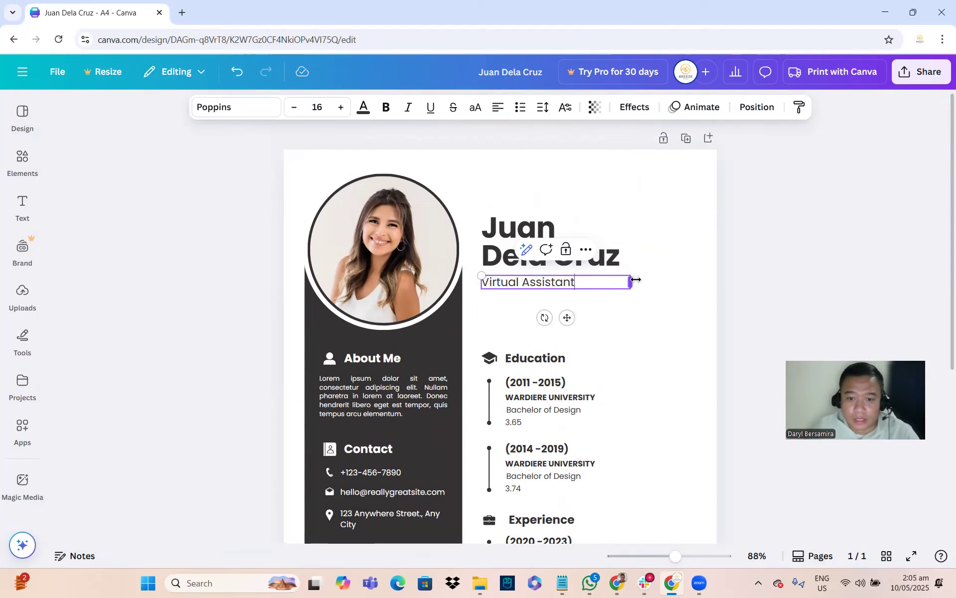
click(621, 329)
Look through the resume's education, experience, skills and language sections and select the About Me paragraph's text.
scroll(596, 367, down, 4)
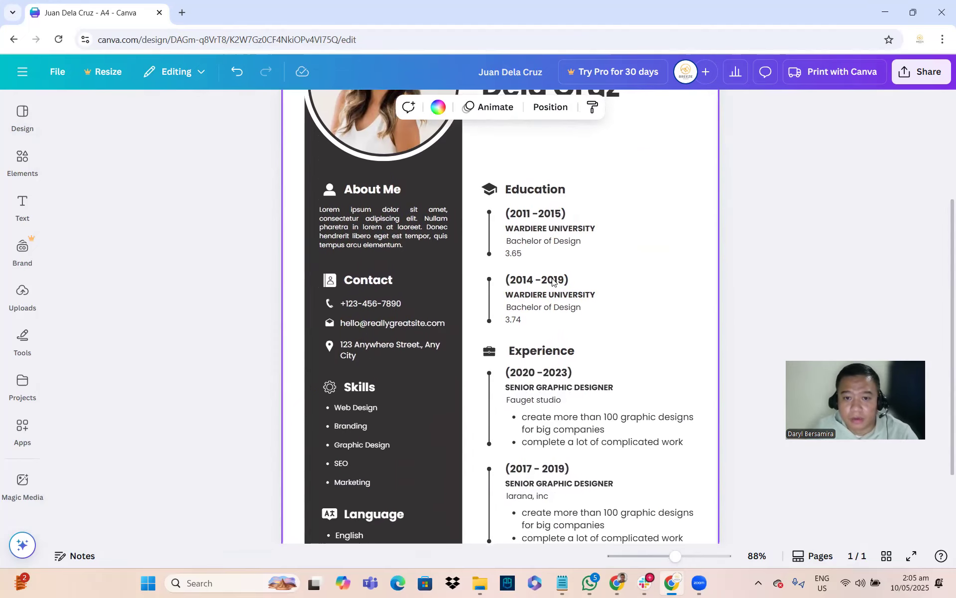
scroll(553, 281, down, 2)
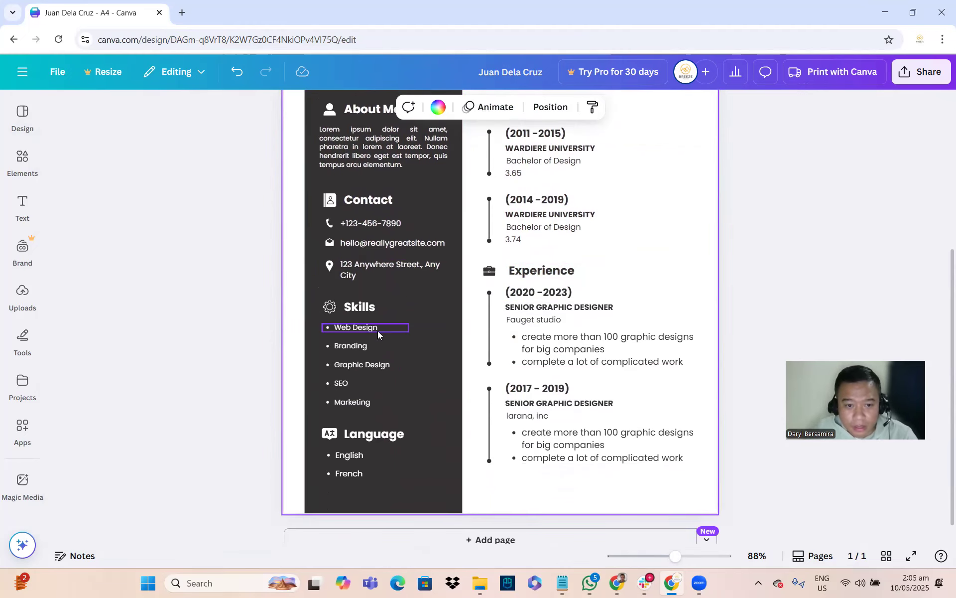
click(394, 435)
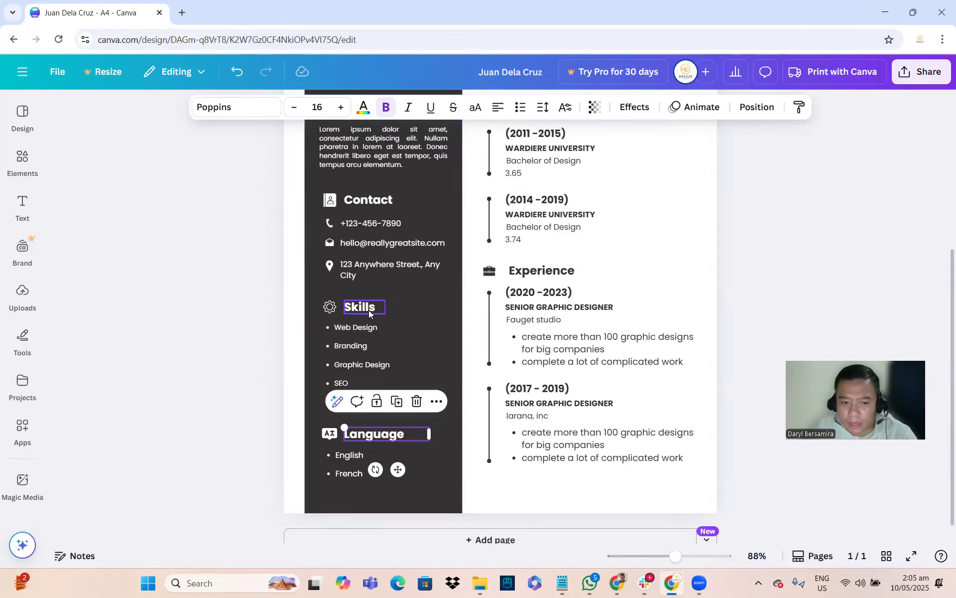
scroll(373, 308, up, 2)
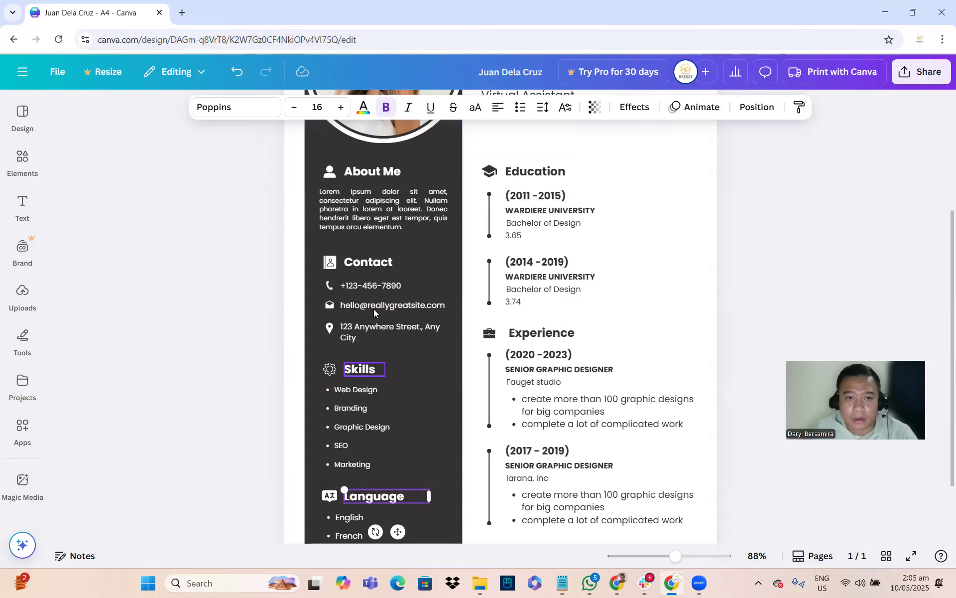
click(388, 201)
click(388, 198)
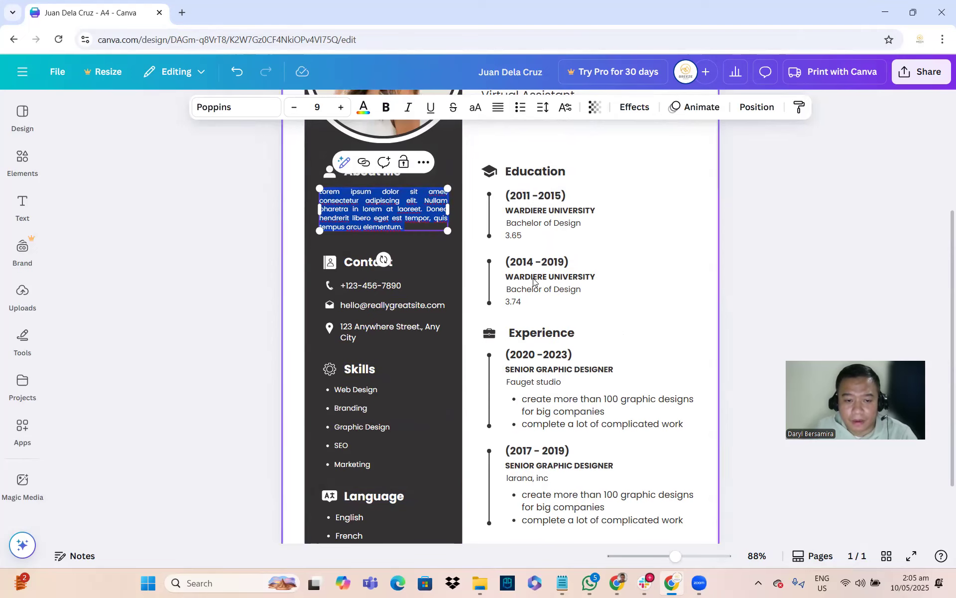
Widen the Skills heading's text box in the sidebar and rename the heading to "Tools".
scroll(417, 357, down, 2)
click(370, 290)
click(370, 290)
click(385, 289)
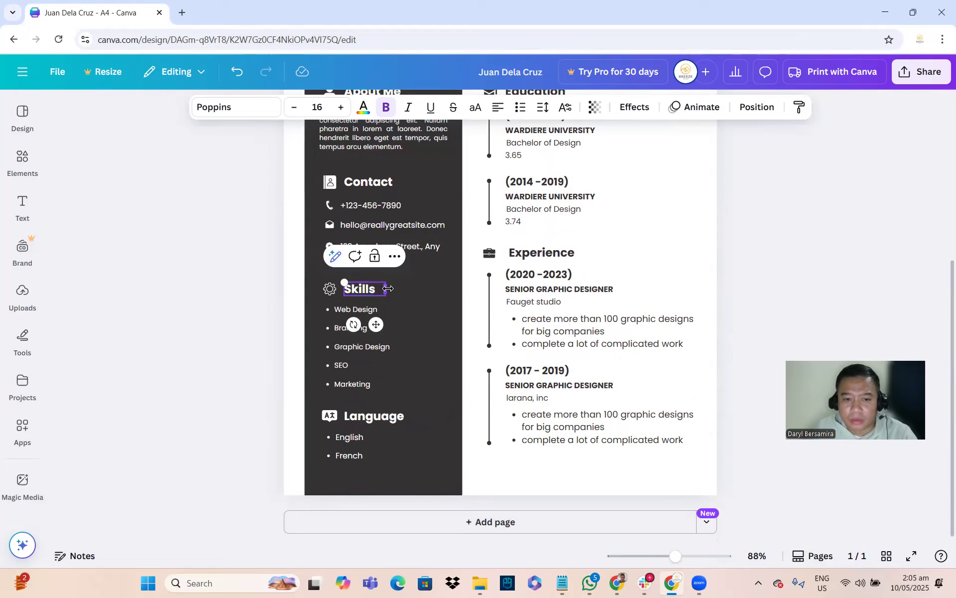
drag(388, 288, 438, 289)
double_click(403, 289)
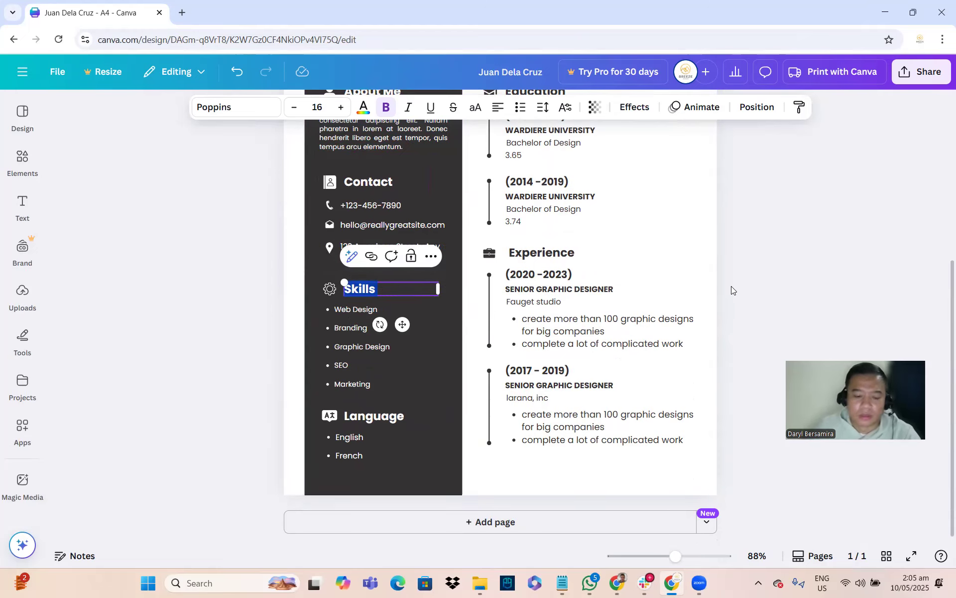
text(Tools)
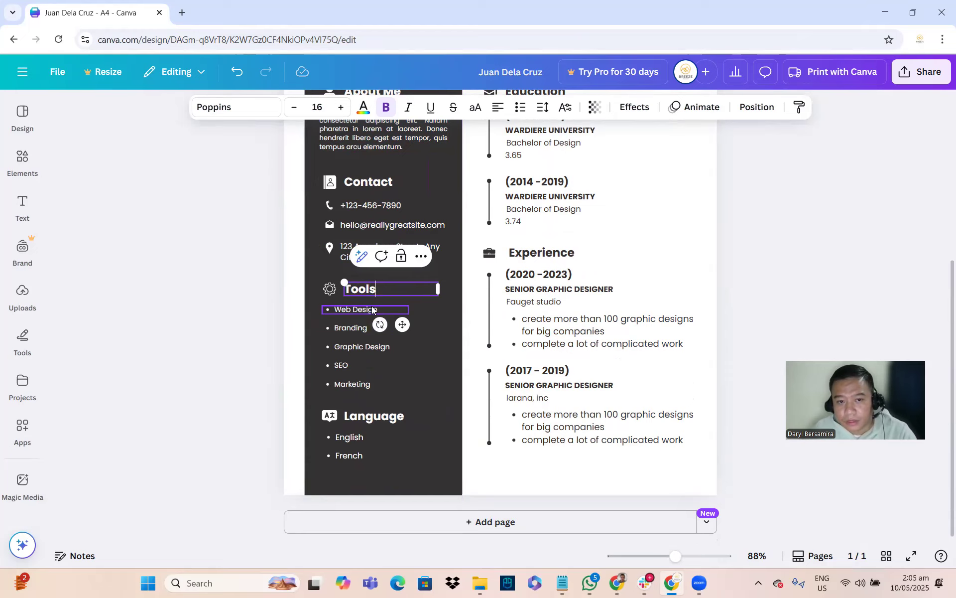
Replace the Web Design bullet with the bullets "Google Suite", "Microsoft Teams" and "Zoom", plus an empty bullet.
double_click(386, 308)
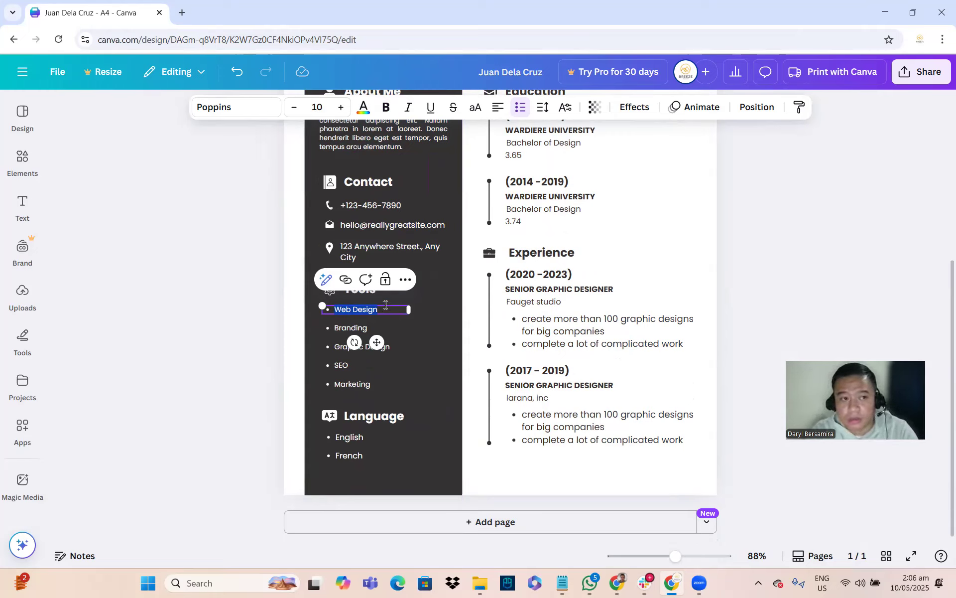
text(Google Suite)
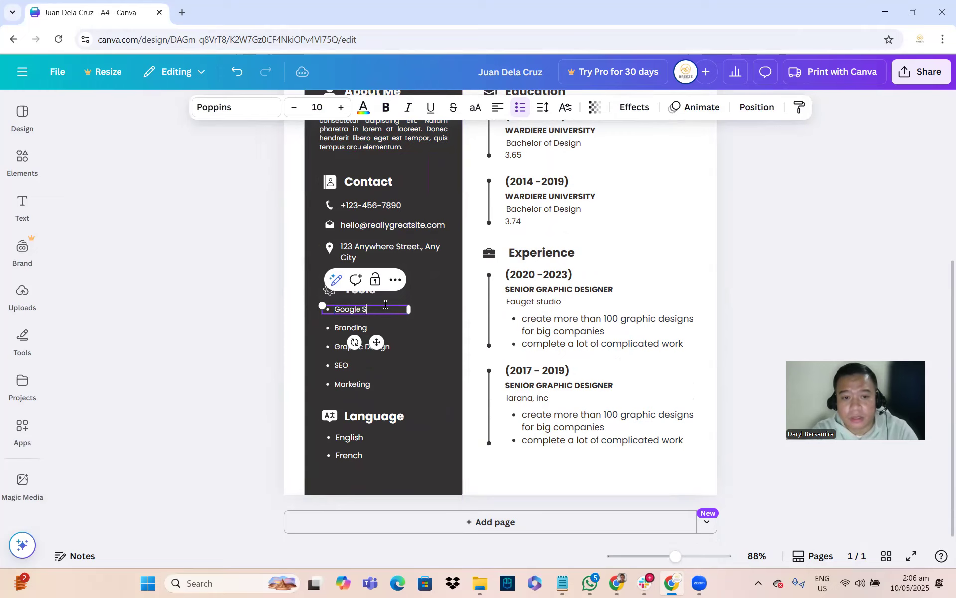
key(Return)
text(Microsoft Team)
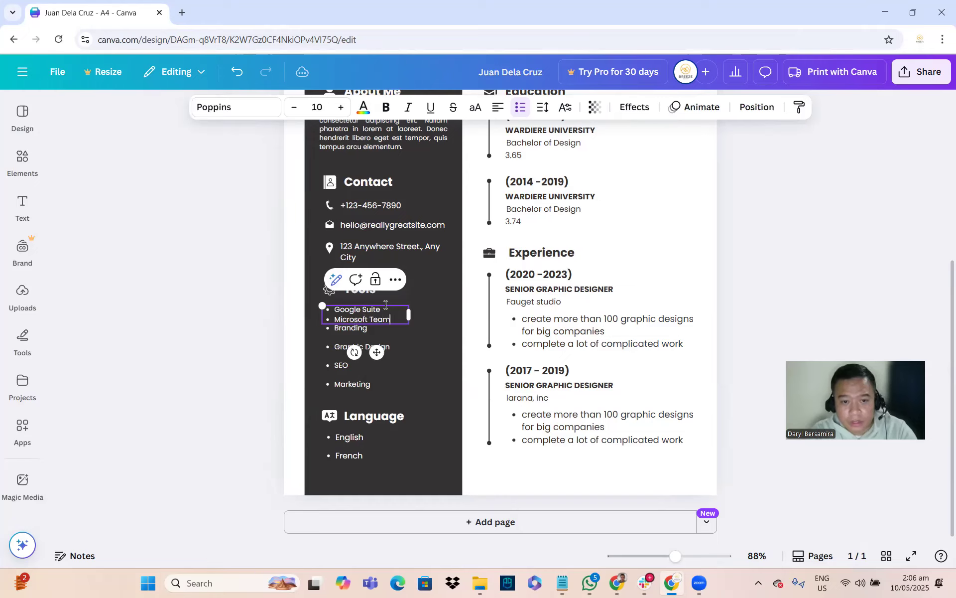
text(s)
key(Right)
text(Zoom)
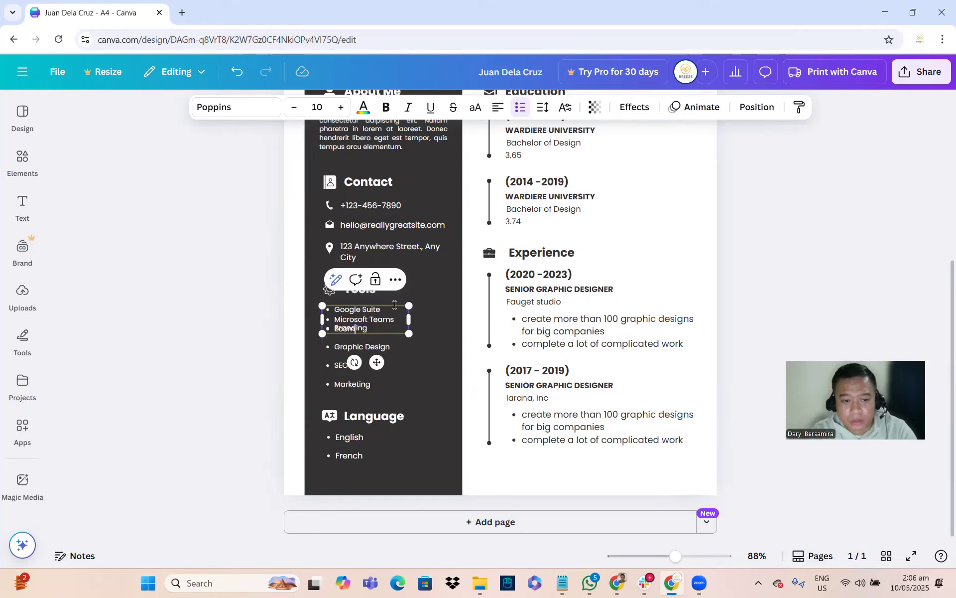
key(Return)
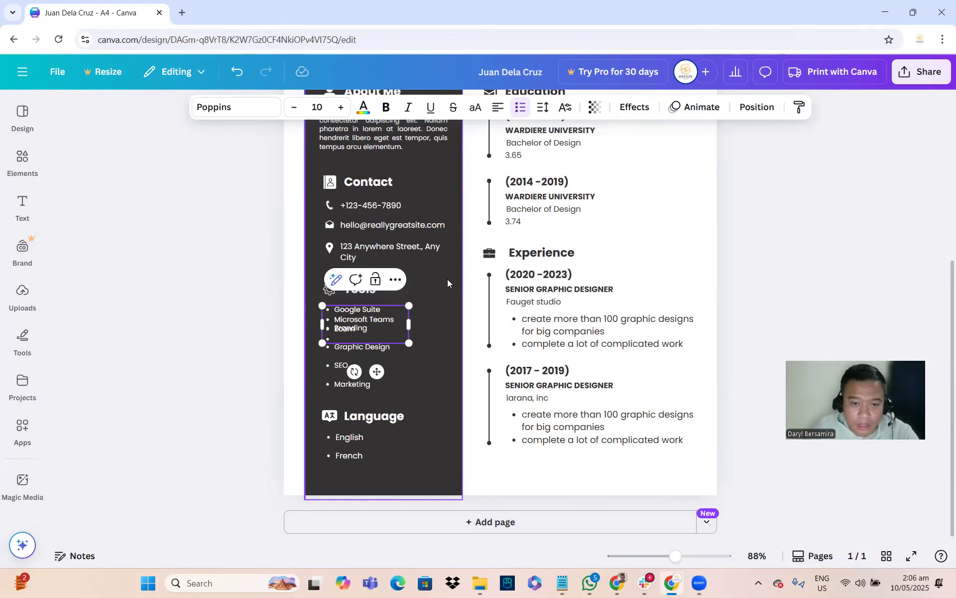
key(Escape)
Move the tools list aside, delete the Branding and Graphic Design bullets beneath it, and undo the accidental deletion of the sidebar.
drag(406, 309, 489, 291)
click(360, 327)
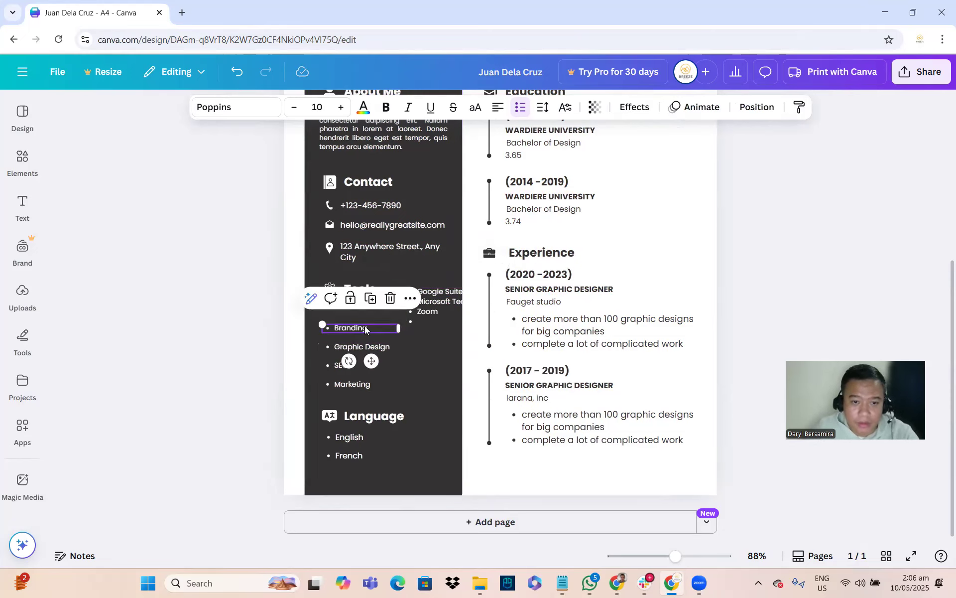
key(Delete)
click(366, 347)
key(Delete)
click(357, 360)
key(Delete)
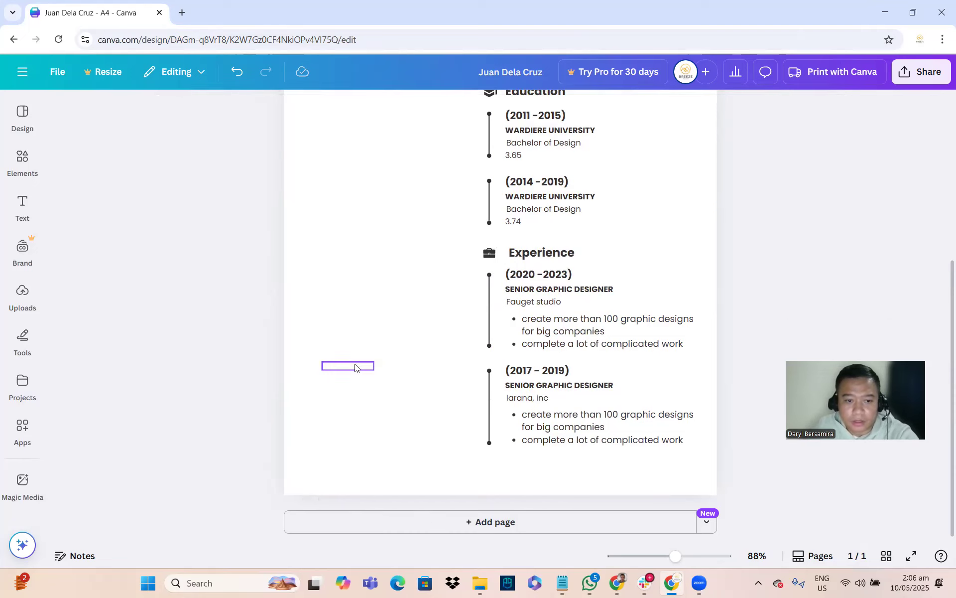
key(ctrl+z)
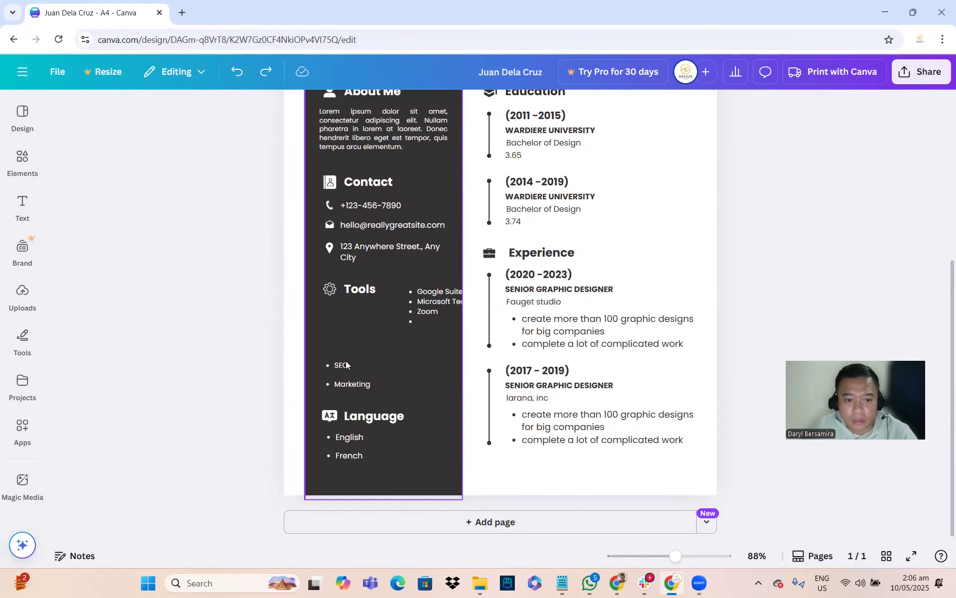
Delete the SEO and Marketing bullets and move the tools list back under the Tools heading.
click(347, 364)
key(Delete)
click(353, 384)
key(Delete)
drag(428, 316, 357, 329)
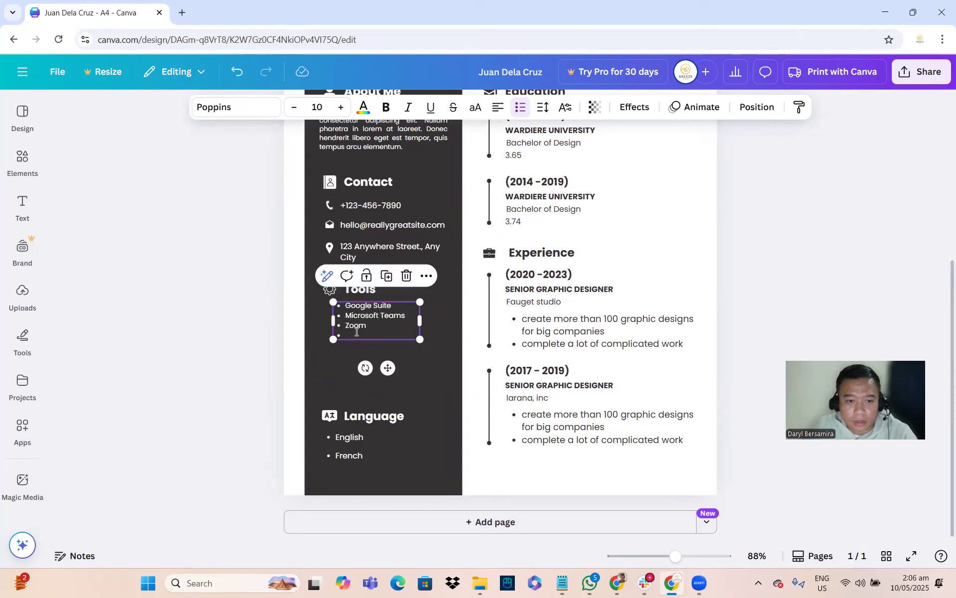
Add the bullets "Capcut", "Facebook Meta" and "Tiktok" at the end of the tools list.
click(356, 332)
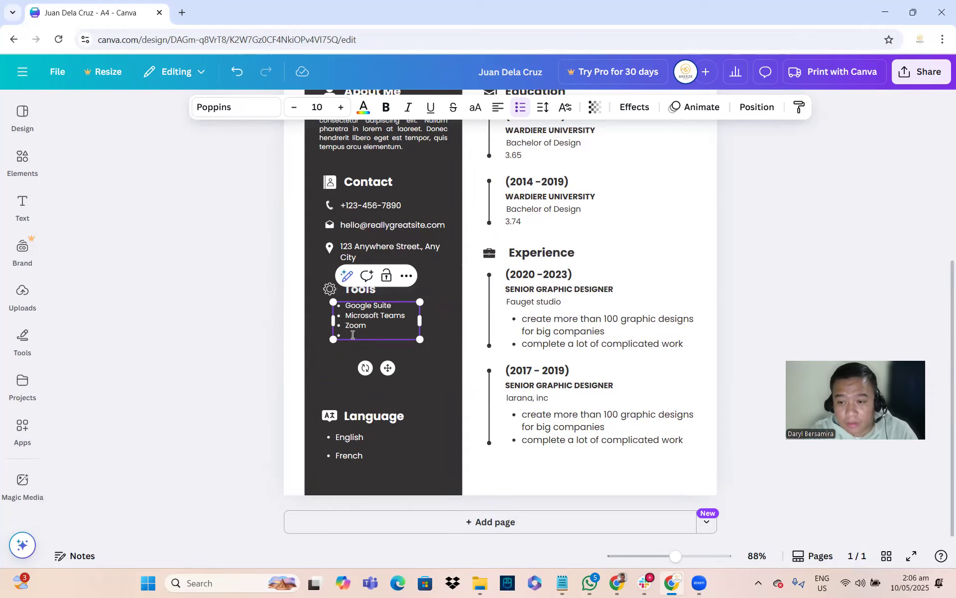
text(Capt)
text(ut)
key(Return)
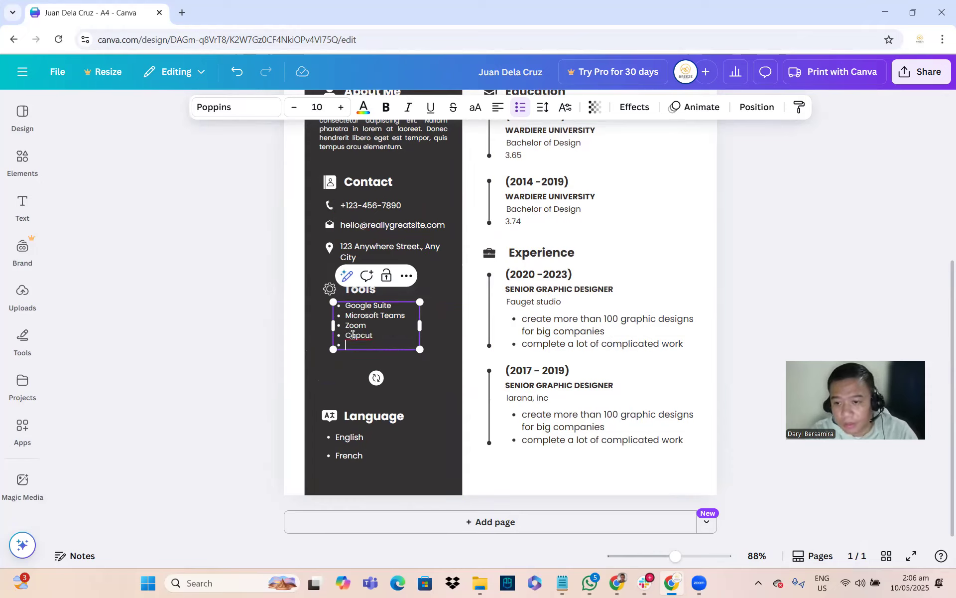
text(Facebook Meta)
key(Return)
text(Tiktok)
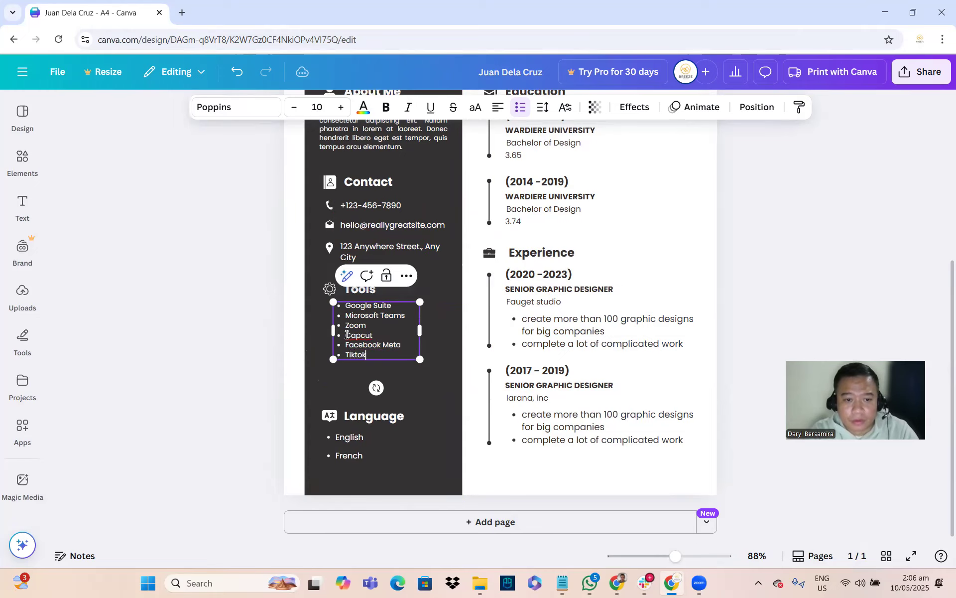
Add the bullets "Youtube" and "LInkedin" to the tools list, plus an empty bullet.
key(Return)
text(Youtube)
key(Return)
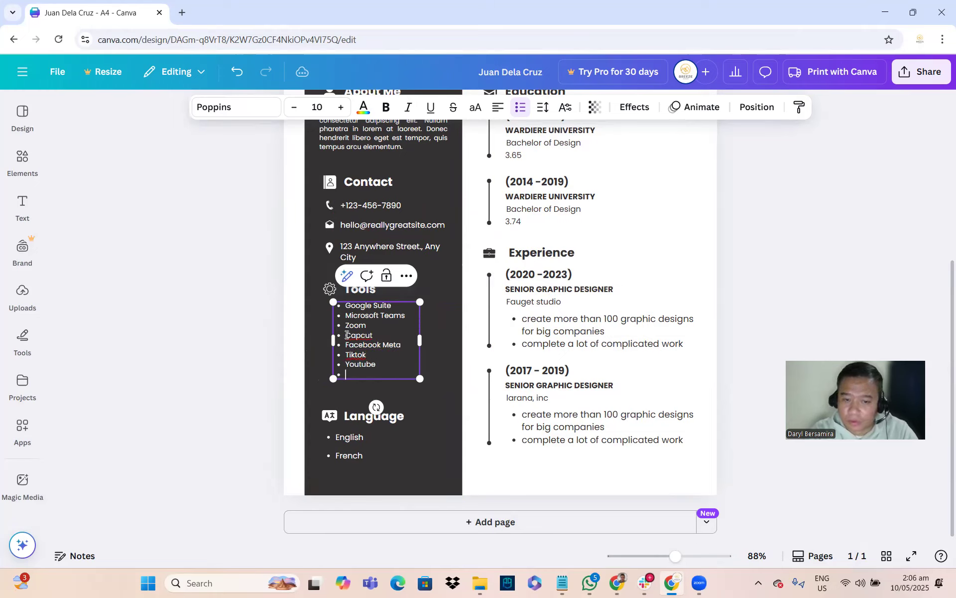
text(LInkedin)
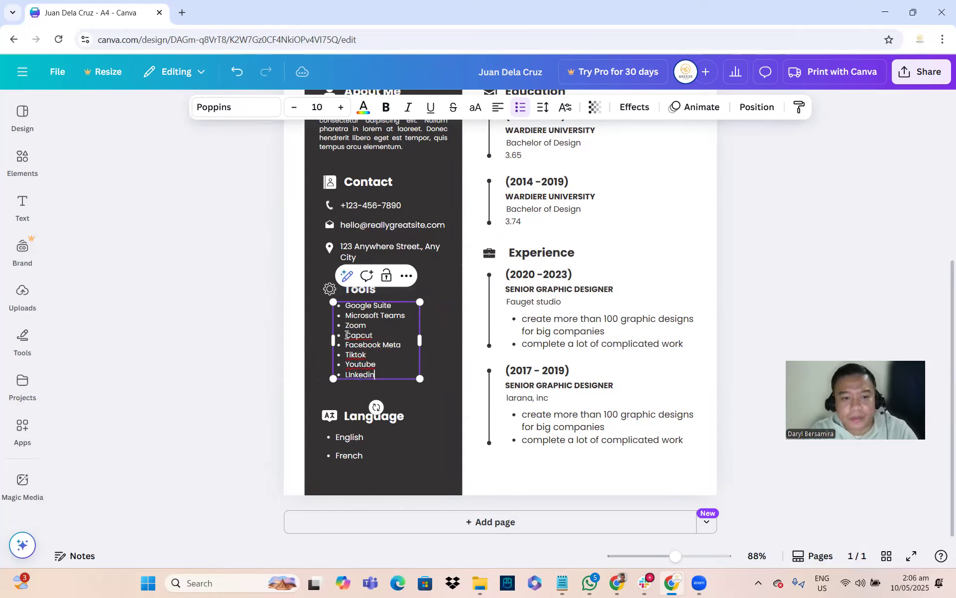
key(Return)
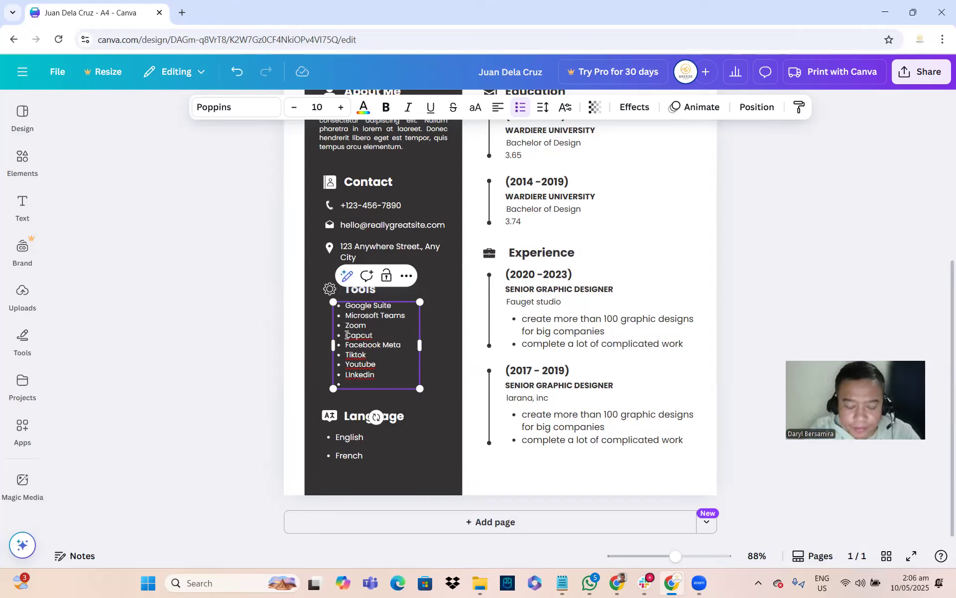
Complete the tools list with the bullets "MS WORDS" and "chatgpt".
key(Caps_Lock)
text(M)
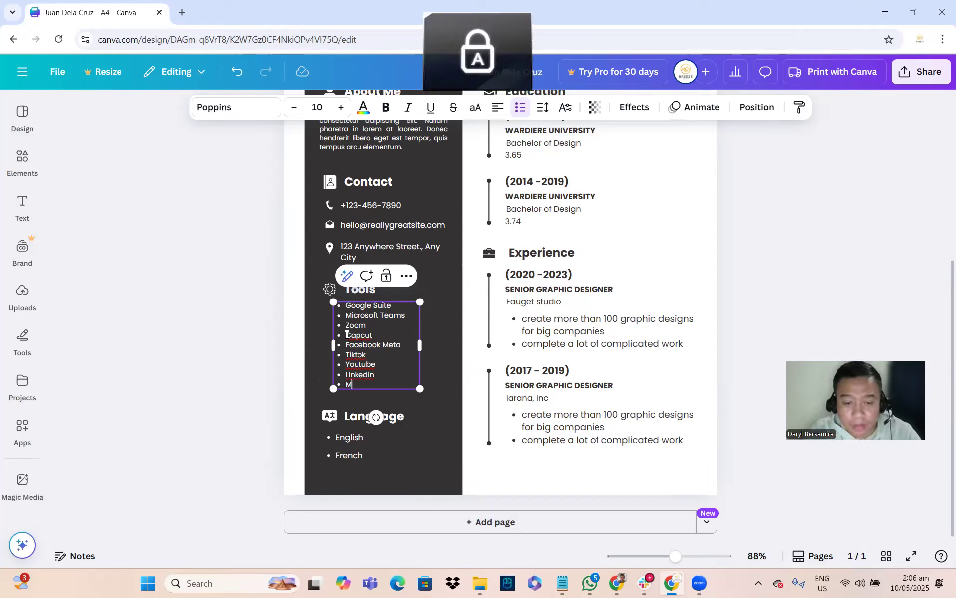
text(S WOR)
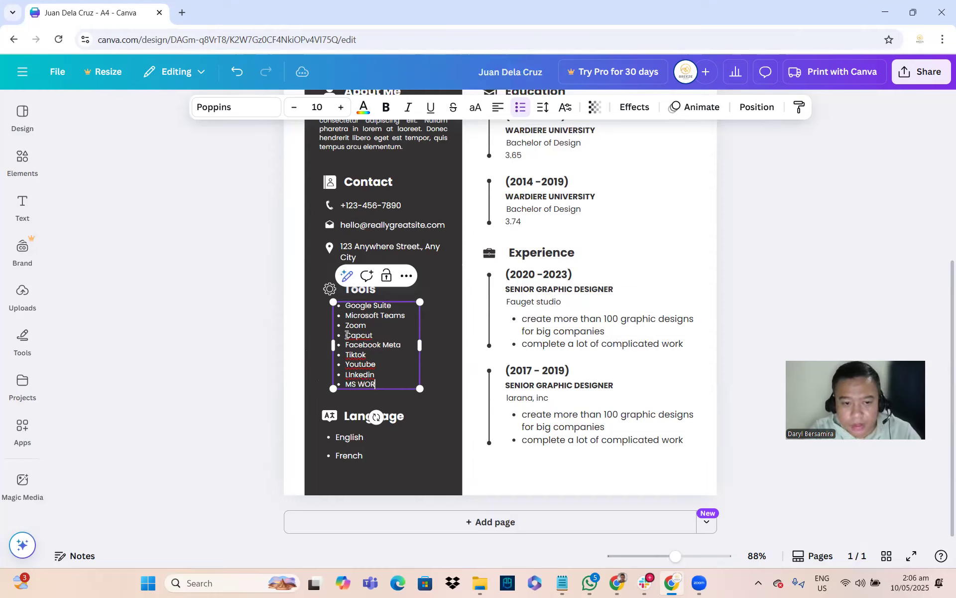
text(RDS)
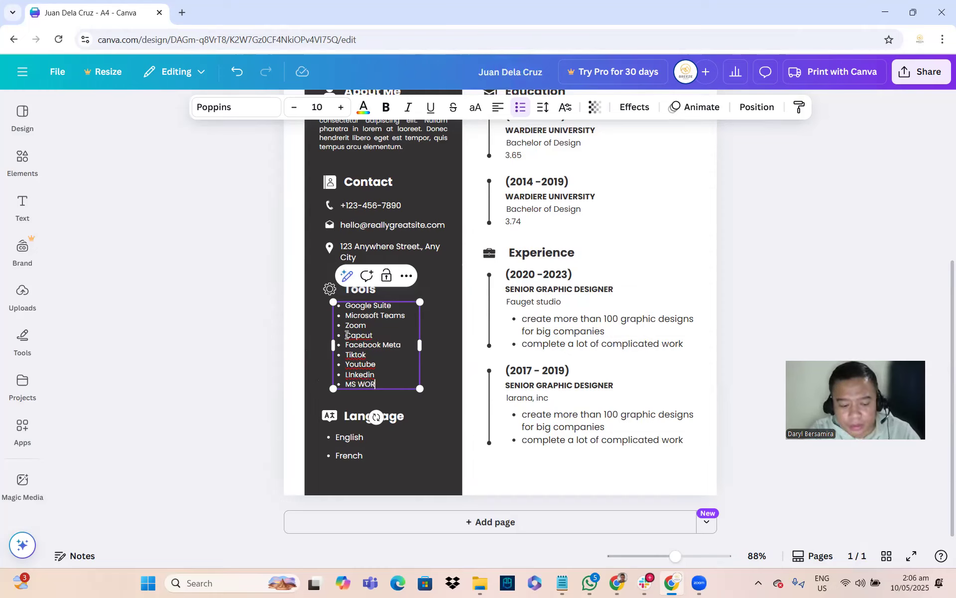
key(Caps_Lock)
key(Return)
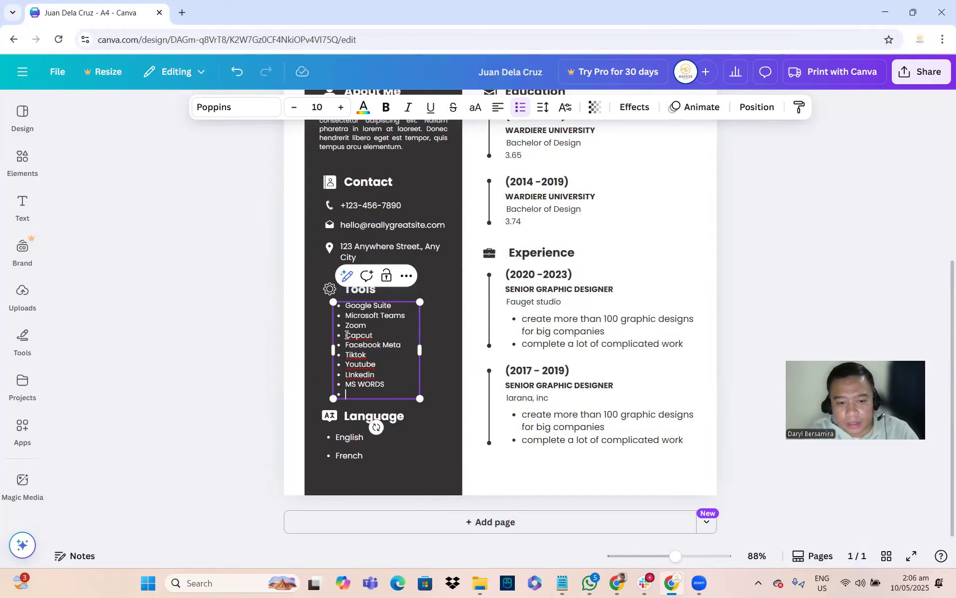
text(chatgpt)
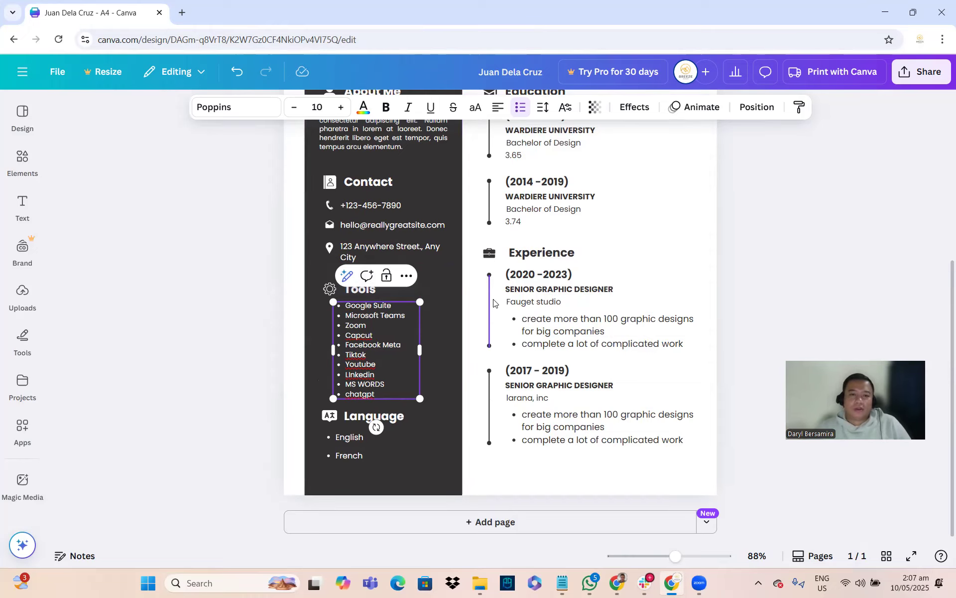
Remove the template's sample portrait from the circular photo frame above the About Me section.
scroll(483, 335, up, 5)
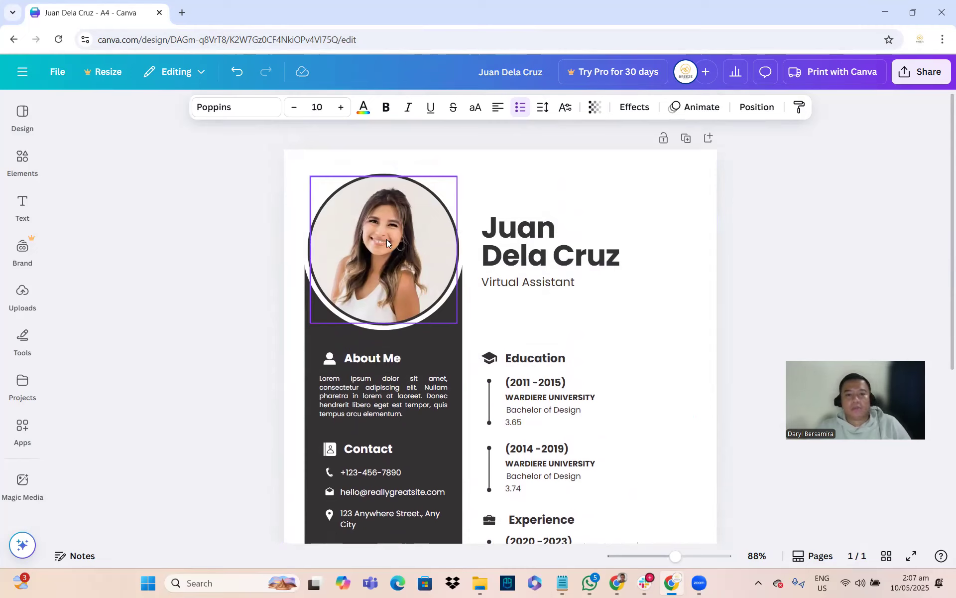
click(387, 239)
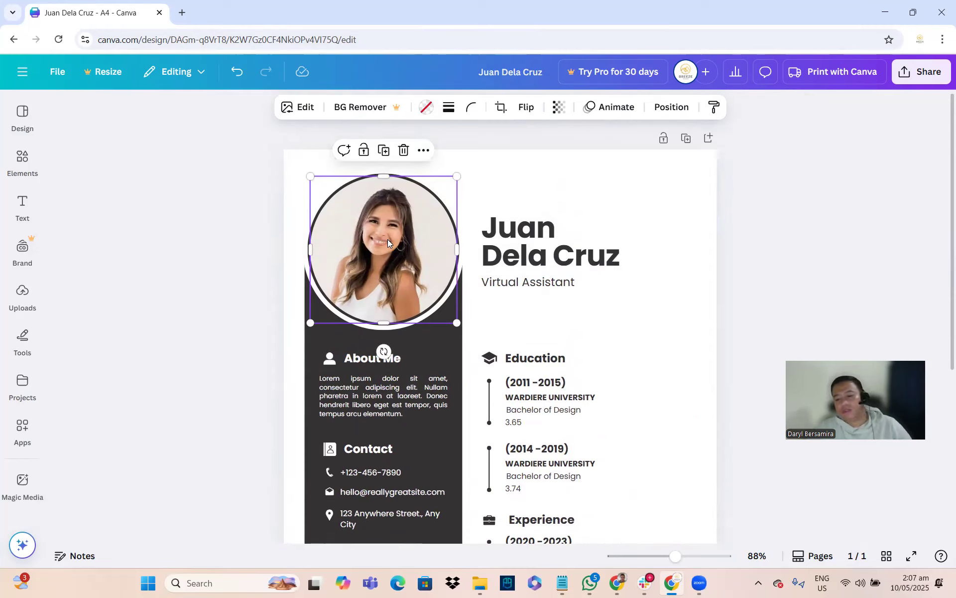
key(Delete)
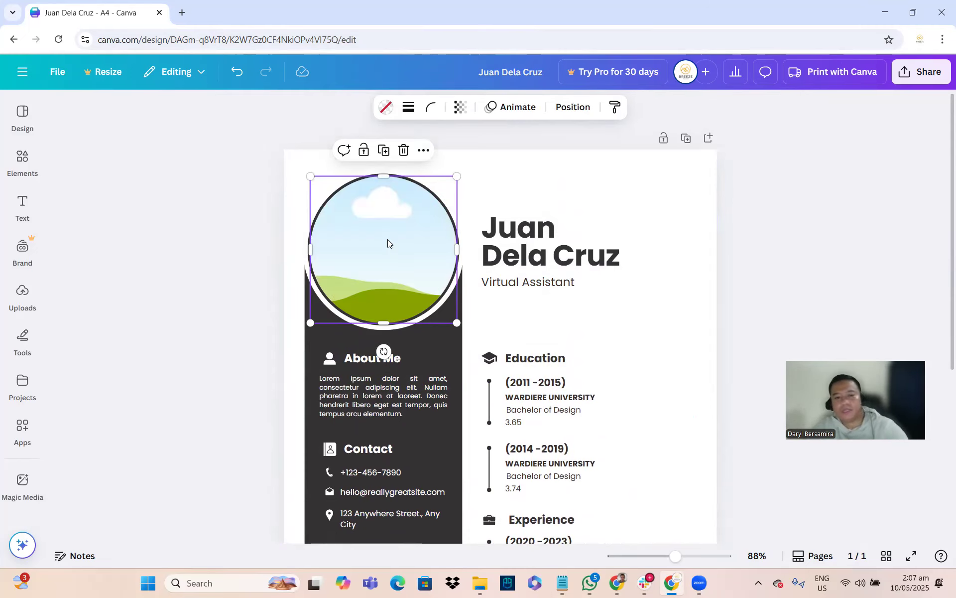
click(25, 298)
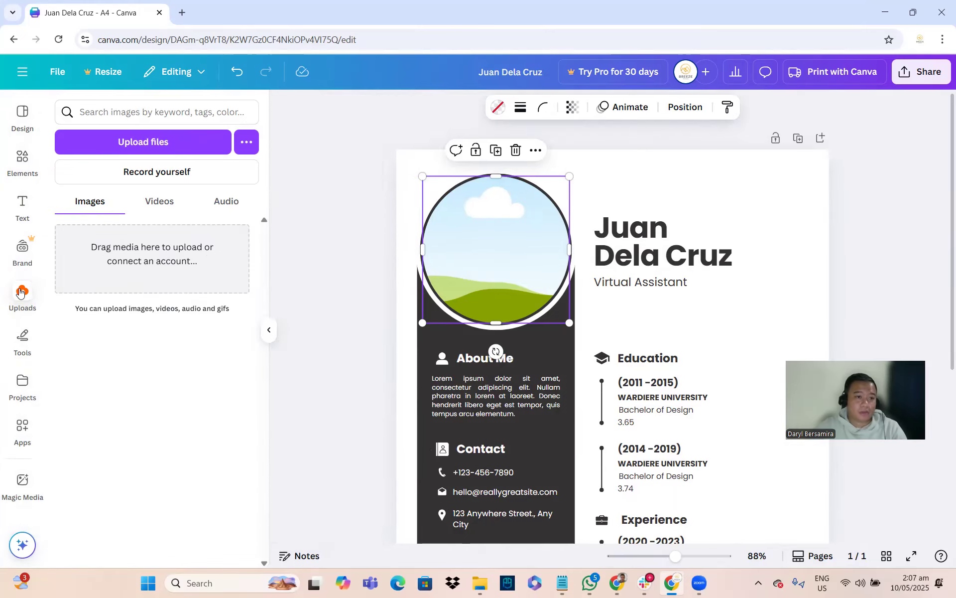
click(149, 141)
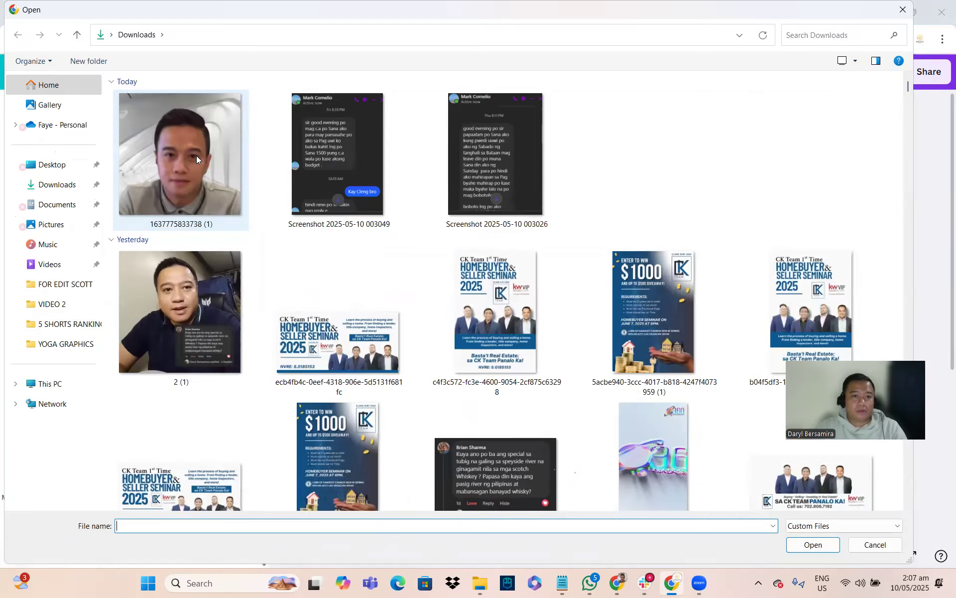
click(196, 155)
click(826, 547)
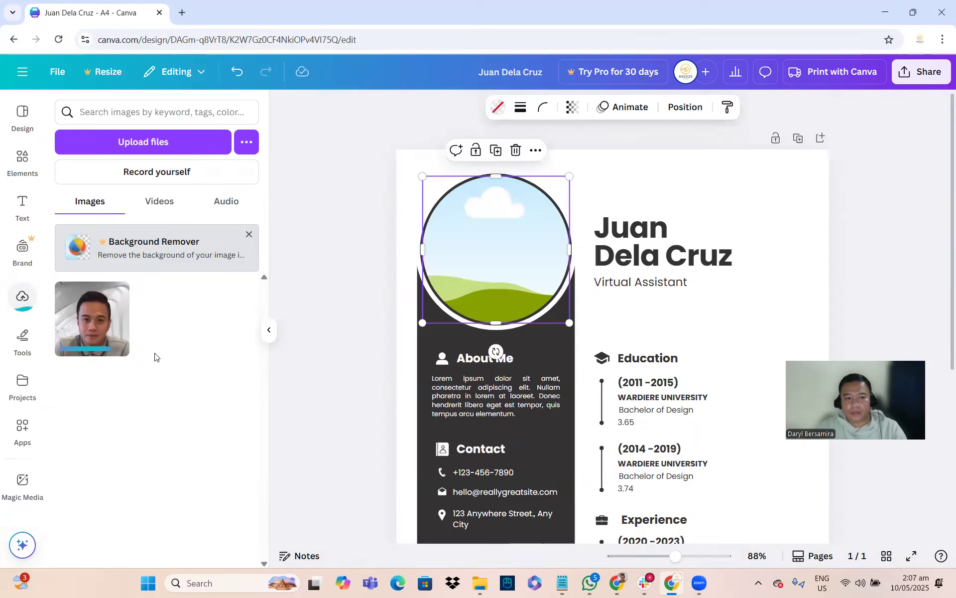
click(94, 319)
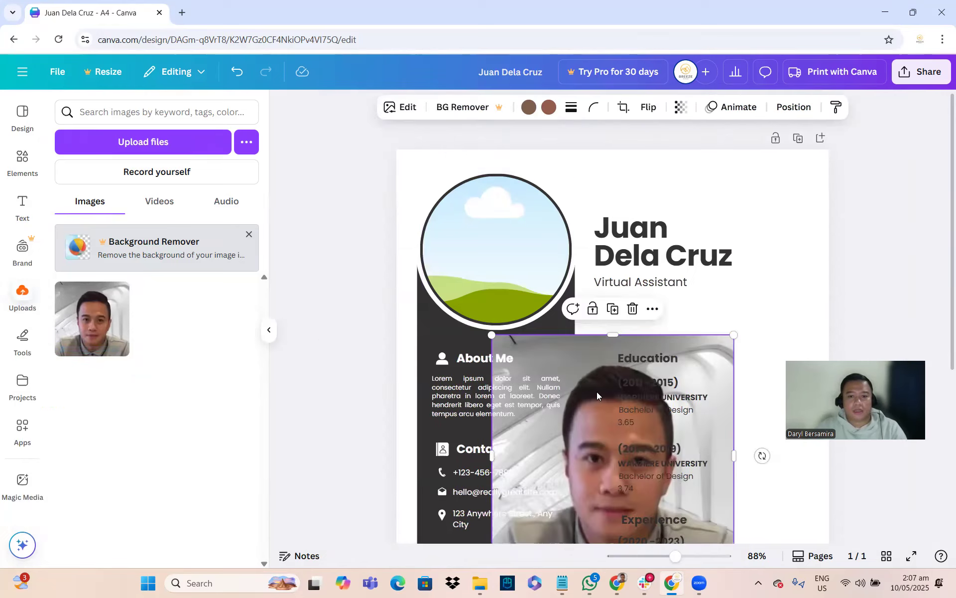
drag(580, 381, 512, 264)
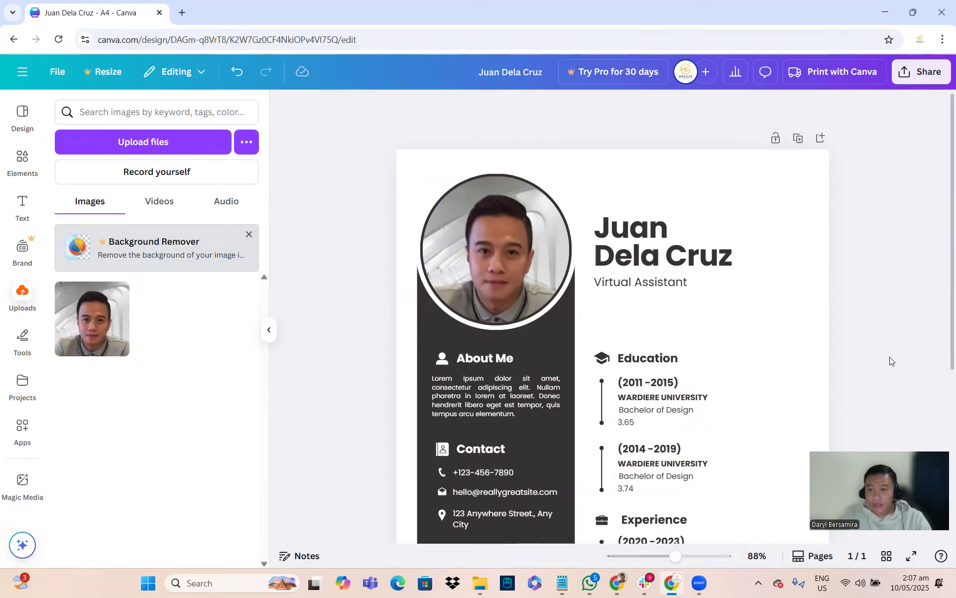
Download the resume with the file type PDF Standard.
click(919, 75)
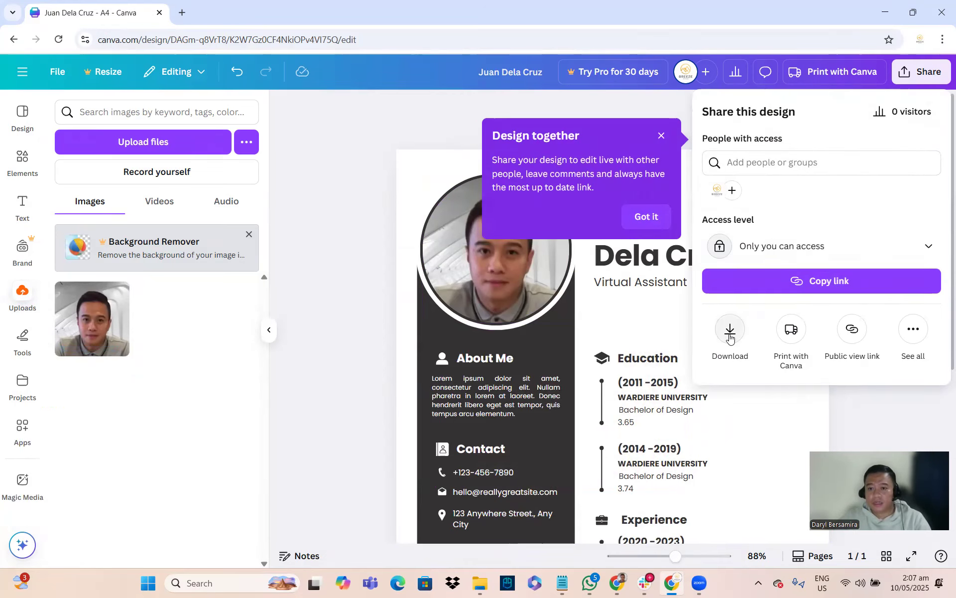
click(730, 331)
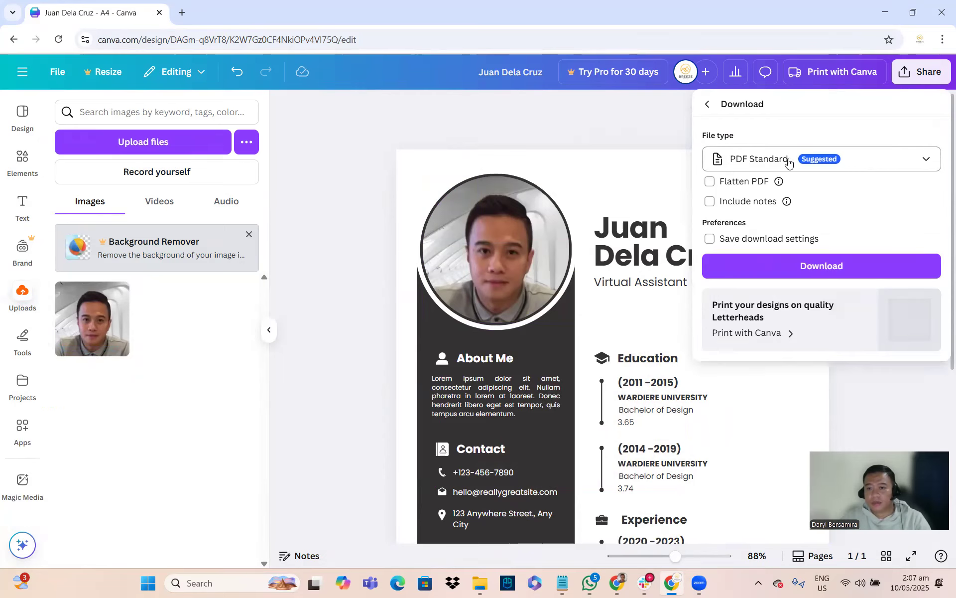
click(865, 158)
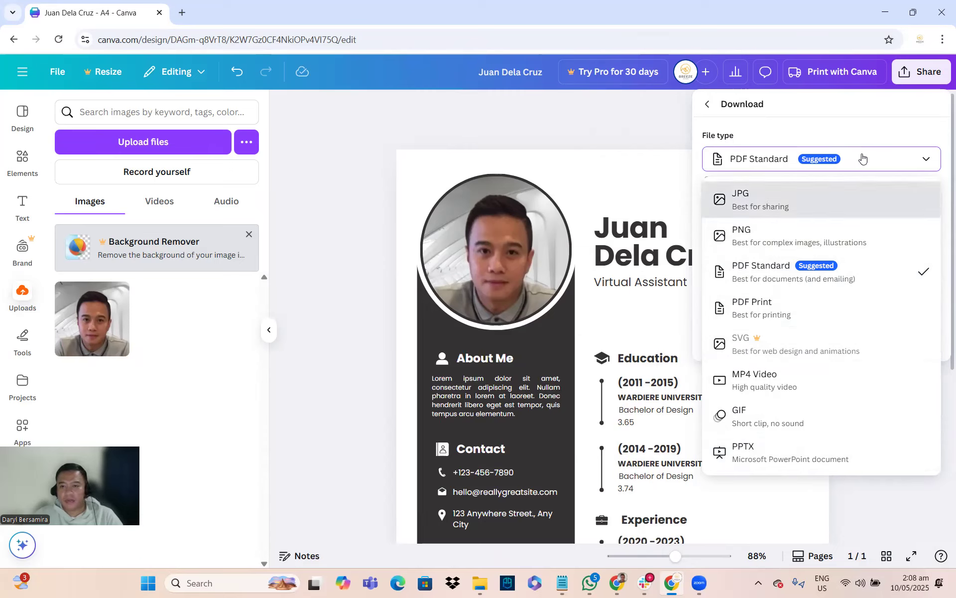
click(769, 287)
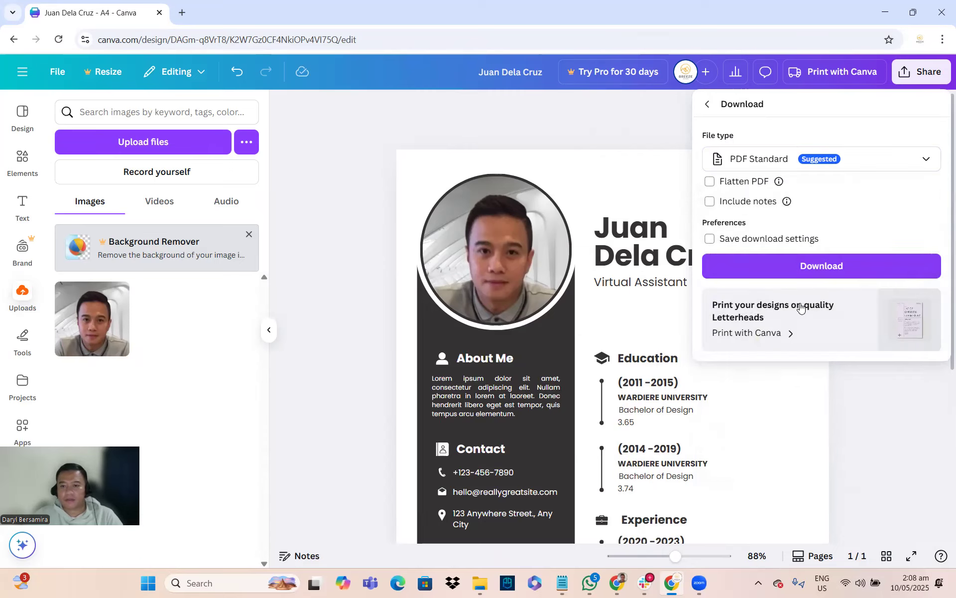
click(788, 260)
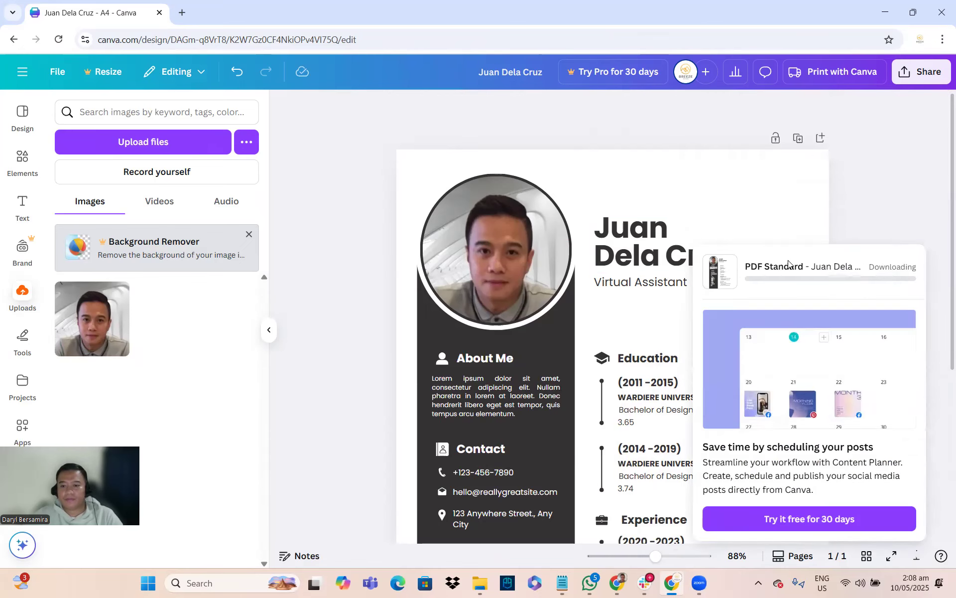